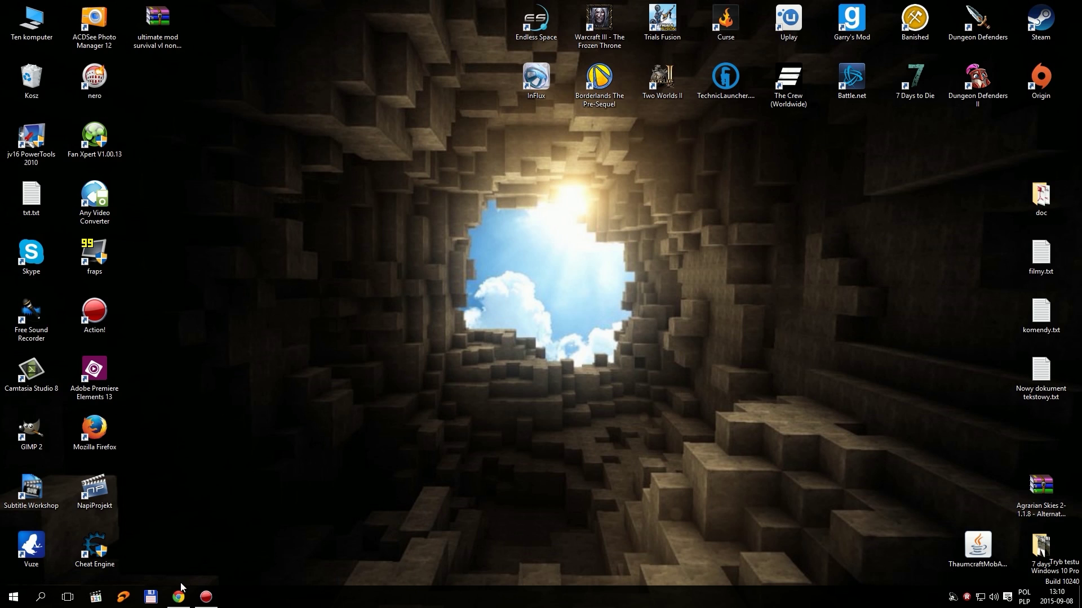
# Switch to Chrome, download MulitMC5 by hackphoenix.com.zip from Hostuje.net, and close the download page.
pyautogui.click(179, 598)
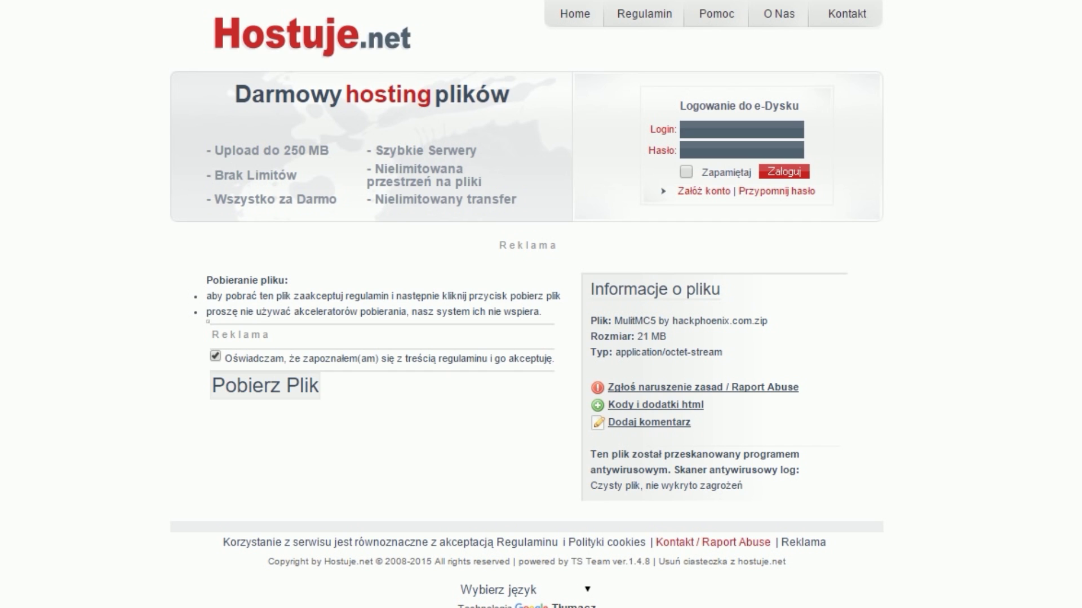
pyautogui.click(265, 386)
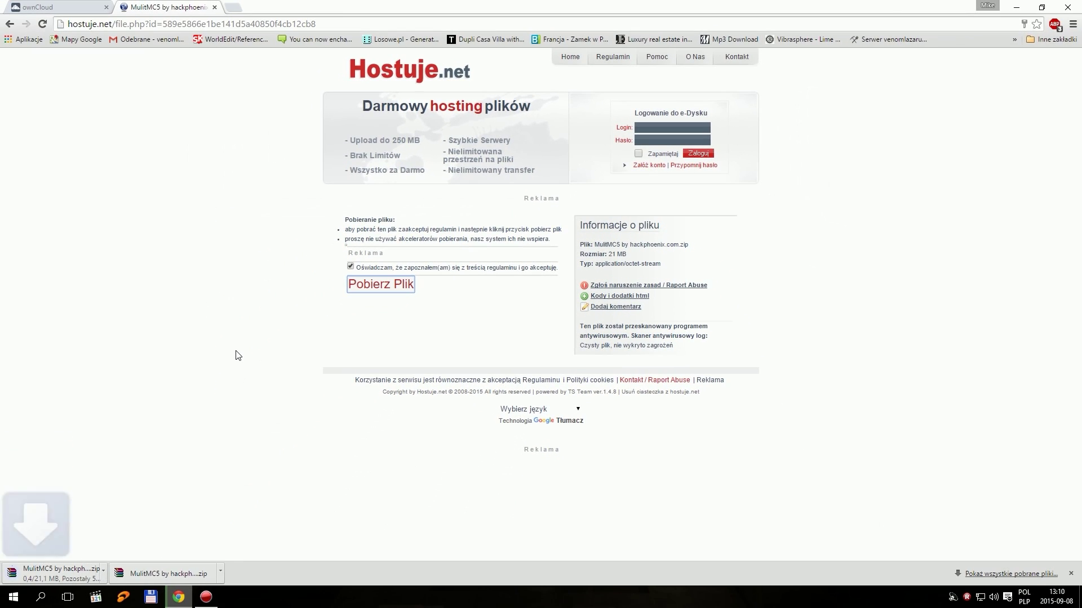
pyautogui.click(214, 7)
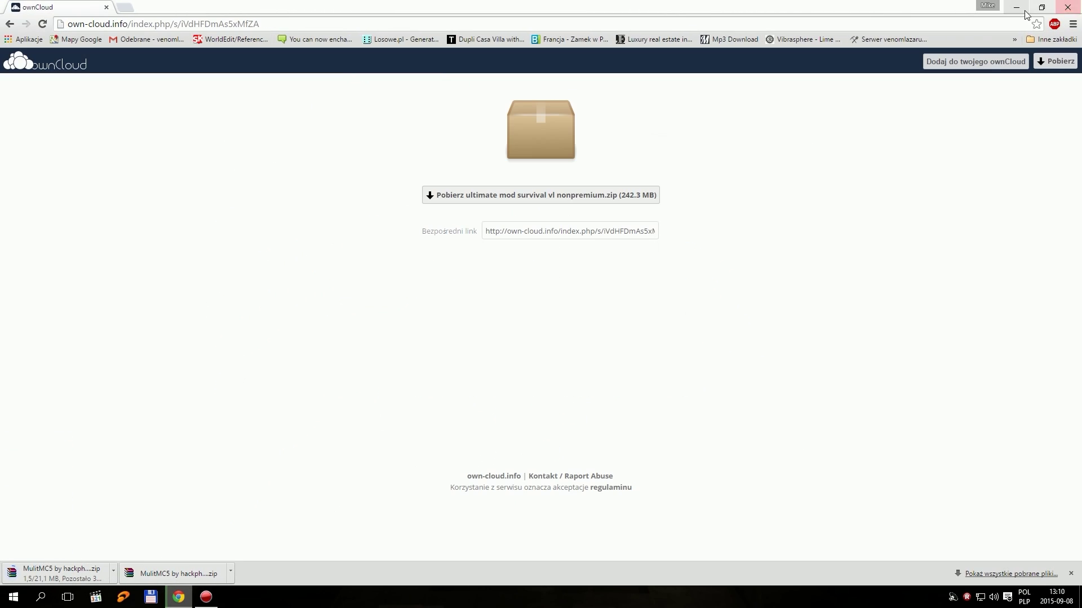
pyautogui.click(1021, 9)
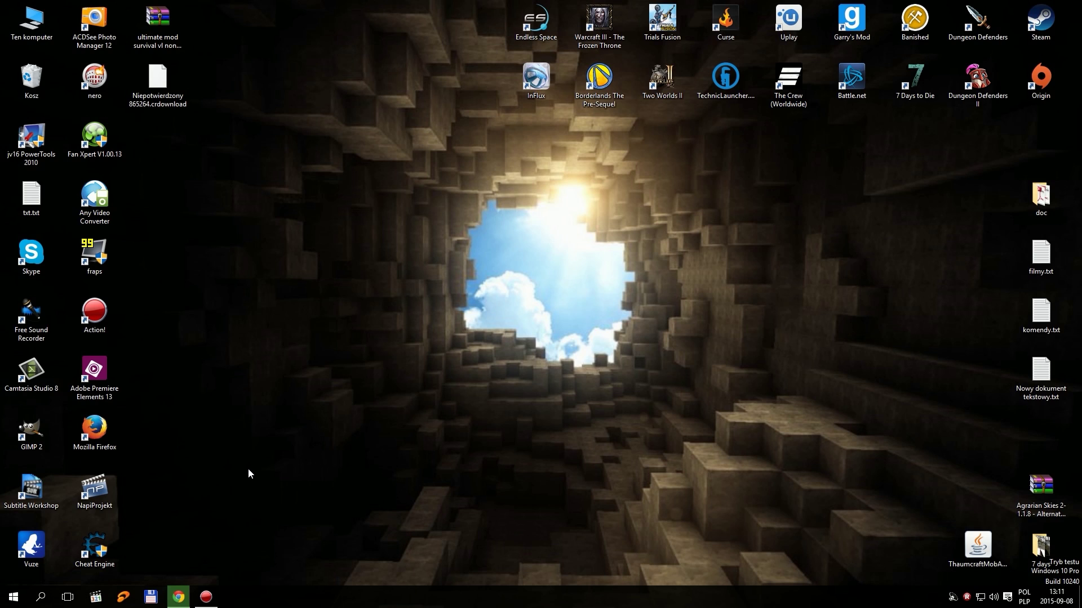
# Refresh the desktop to check for the downloaded archive.
pyautogui.rightClick(255, 225)
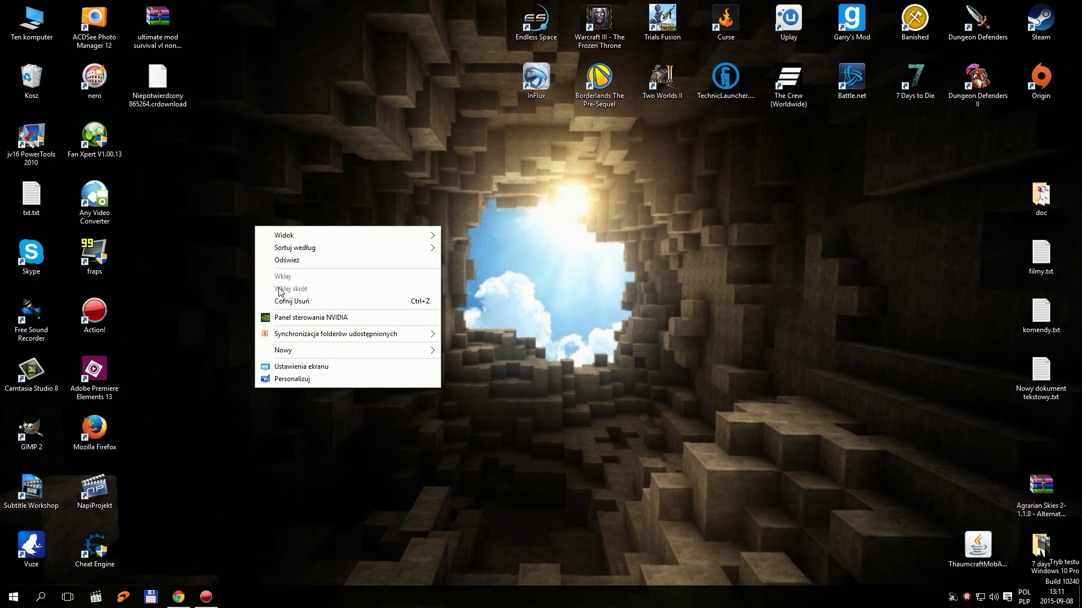
pyautogui.click(274, 260)
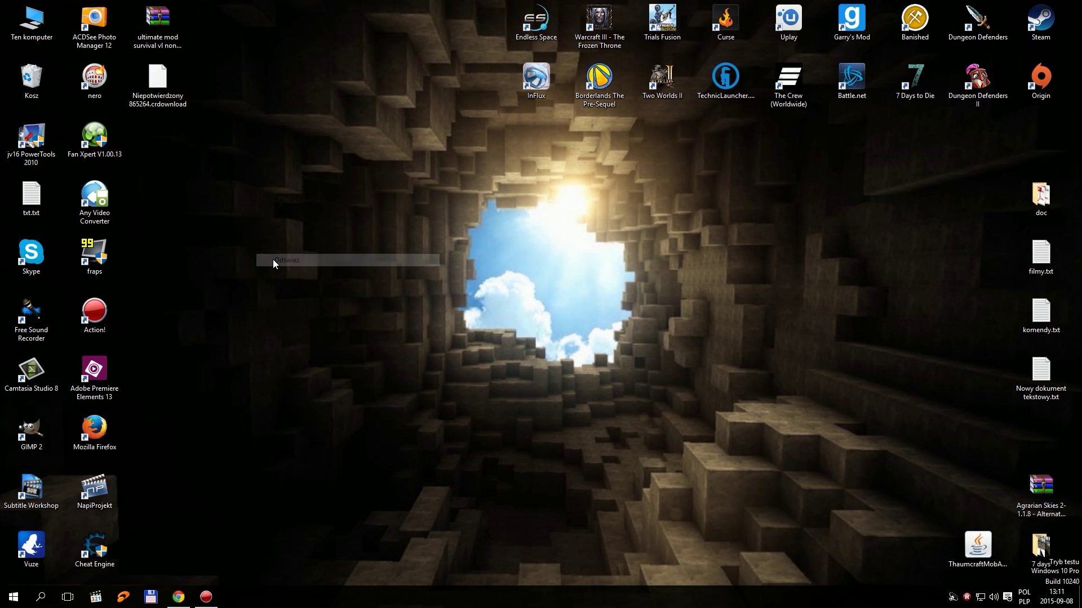
pyautogui.rightClick(246, 182)
pyautogui.click(259, 216)
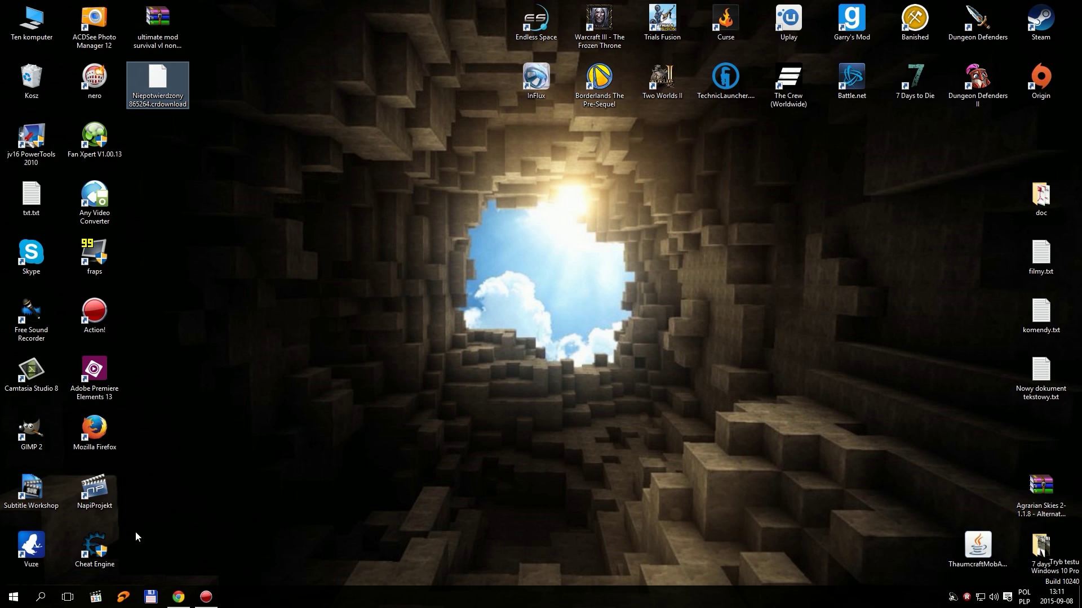
pyautogui.click(153, 598)
pyautogui.click(156, 602)
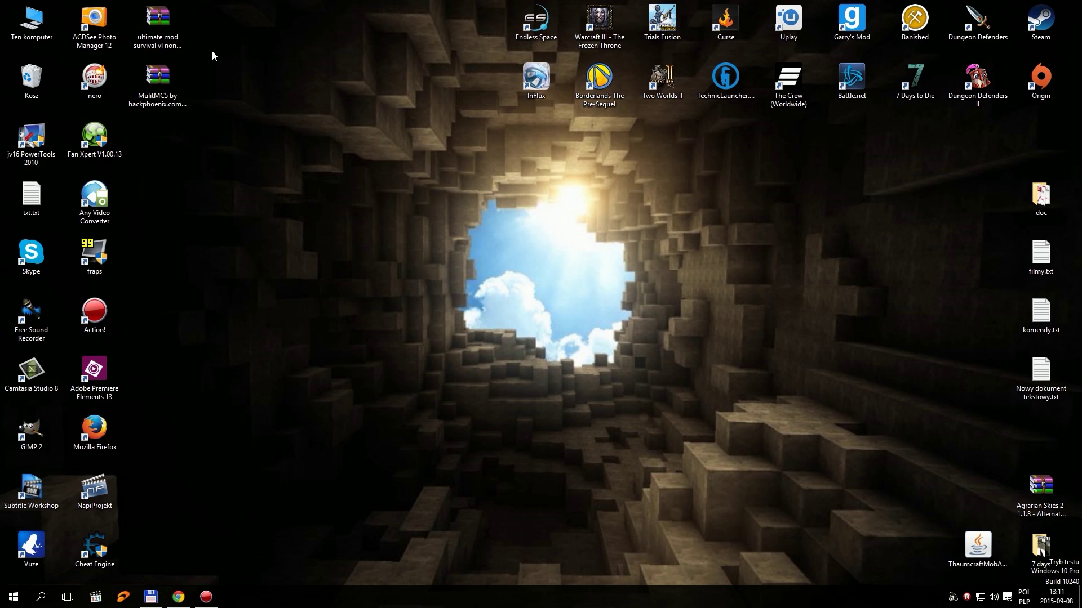
# Open the MulitMC5 by hackphoenix.com.zip archive in WinRAR and extract its folder onto the desktop.
pyautogui.click(165, 77)
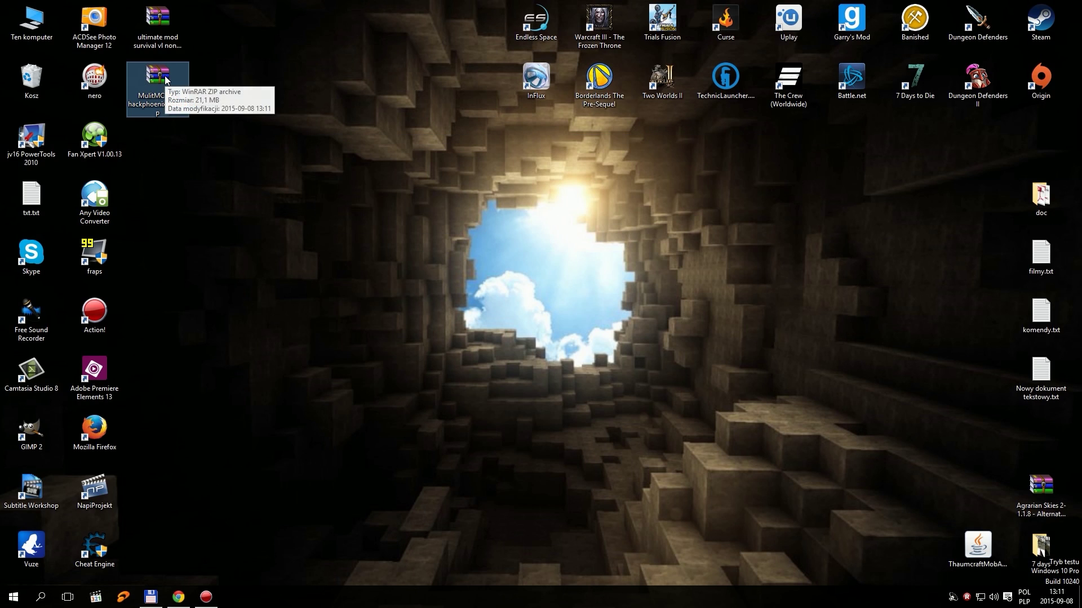
pyautogui.moveTo(165, 76); pyautogui.dragTo(534, 247)
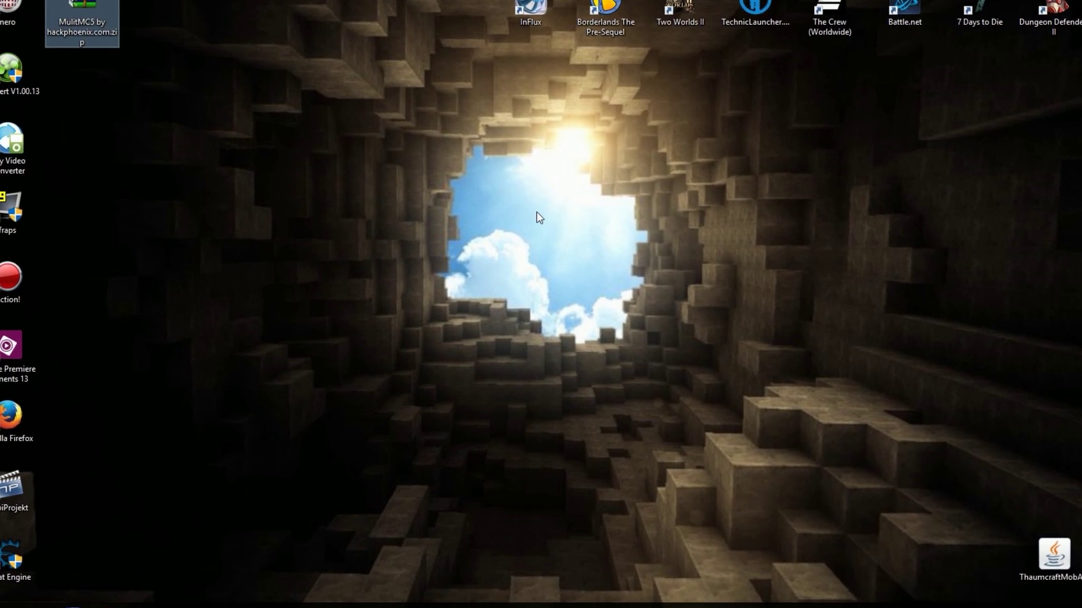
pyautogui.doubleClick(523, 248)
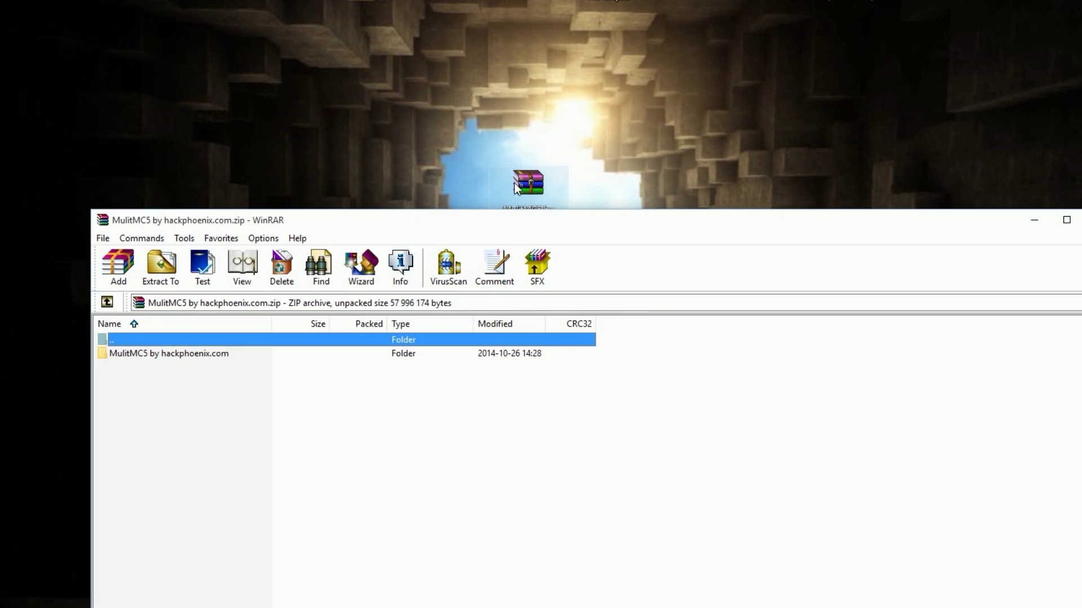
pyautogui.moveTo(371, 222); pyautogui.dragTo(848, 105)
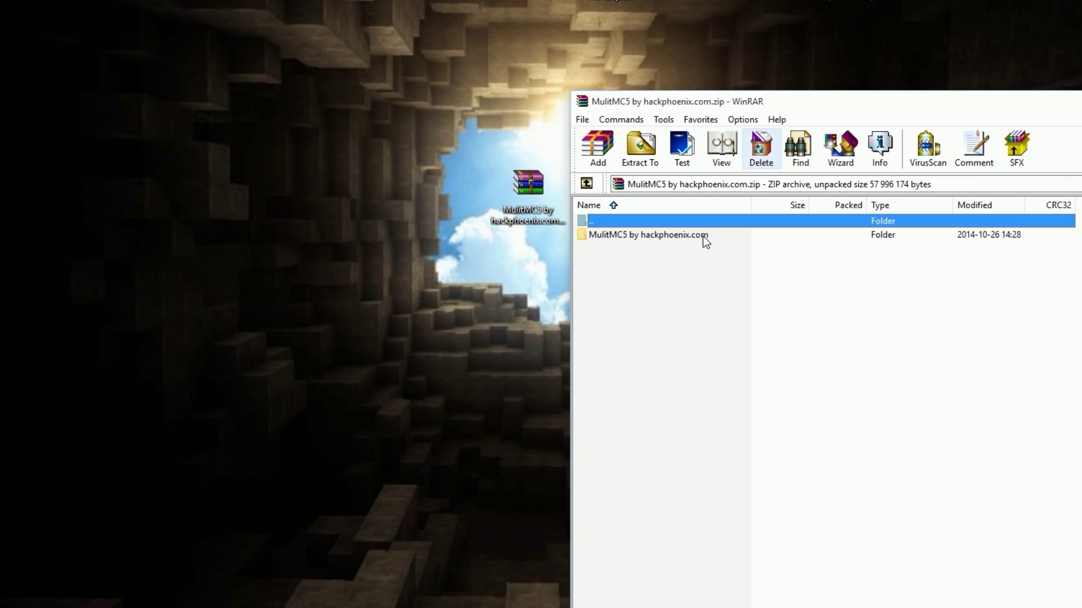
pyautogui.doubleClick(612, 237)
pyautogui.doubleClick(608, 222)
pyautogui.moveTo(608, 234); pyautogui.dragTo(377, 198)
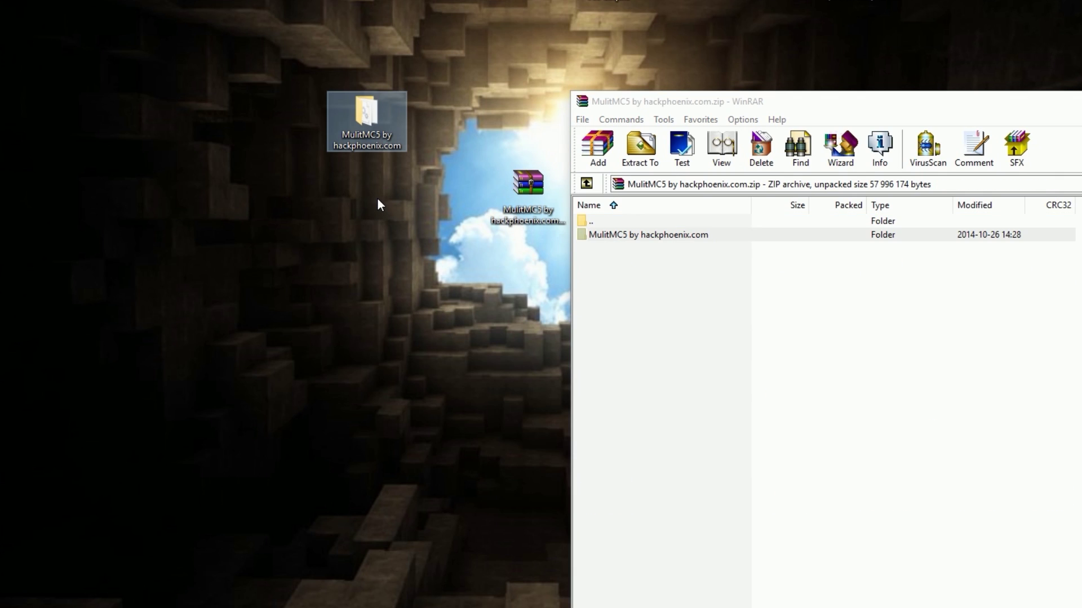
# Inspect the files in the extracted MulitMC5 folder and close the folder and archive windows.
pyautogui.doubleClick(360, 140)
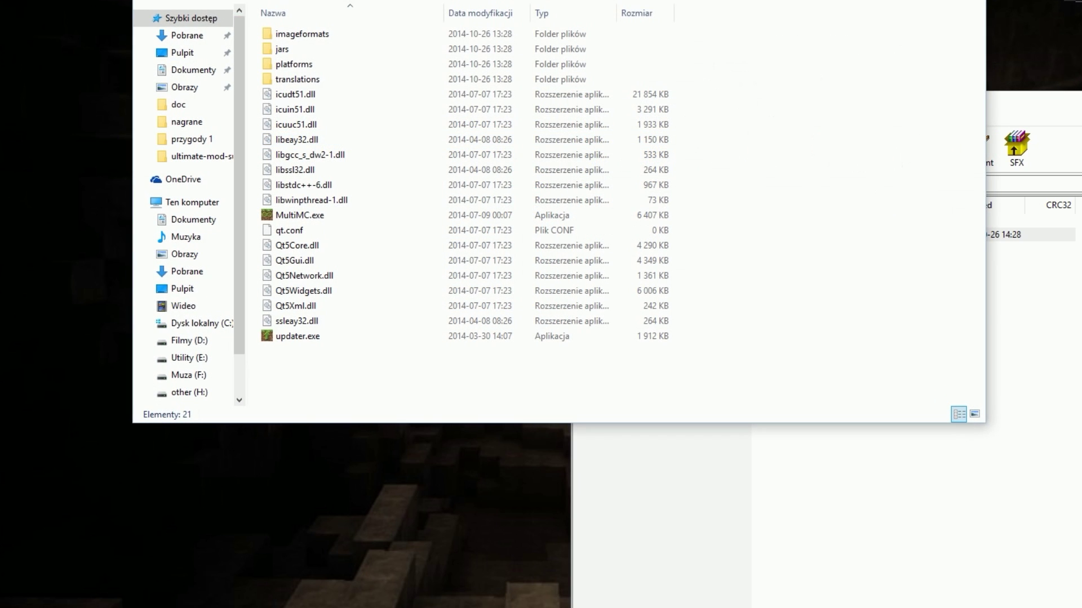
pyautogui.hotkey('alt', 'F4')
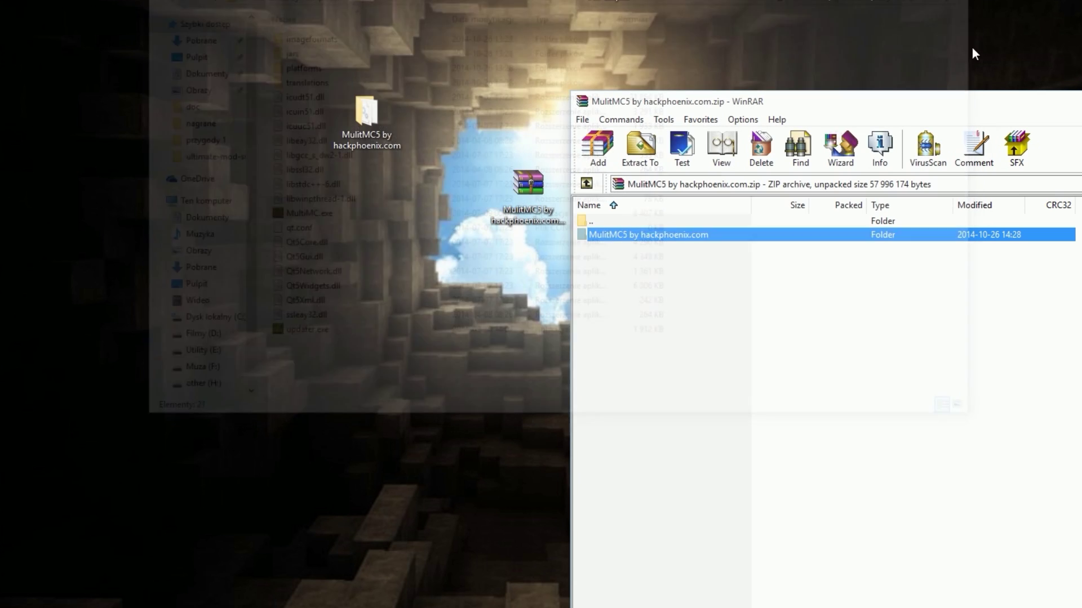
pyautogui.moveTo(563, 92); pyautogui.dragTo(79, 75)
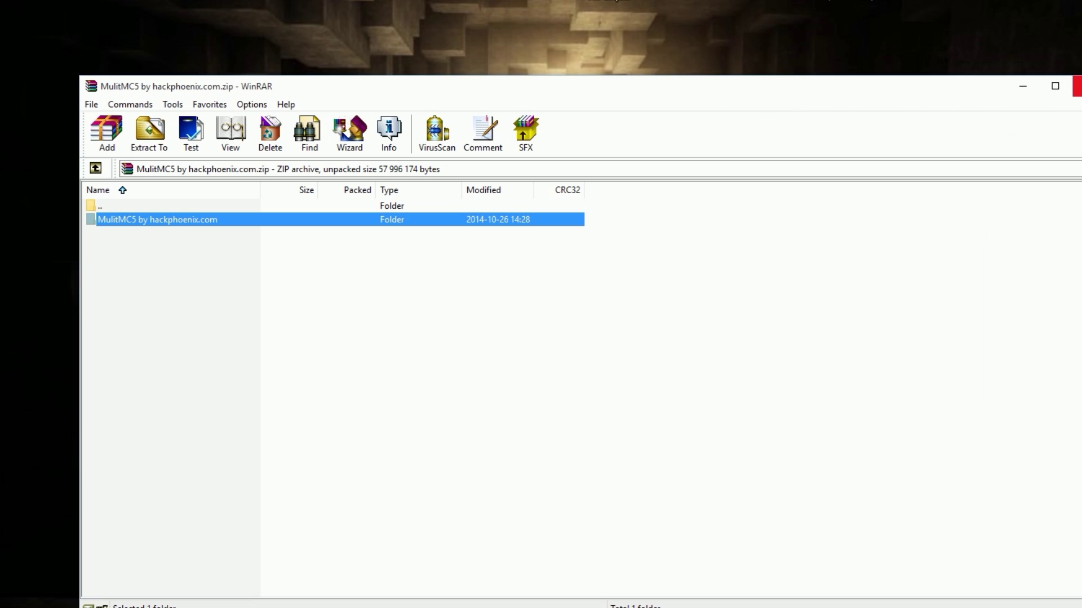
pyautogui.click(1077, 85)
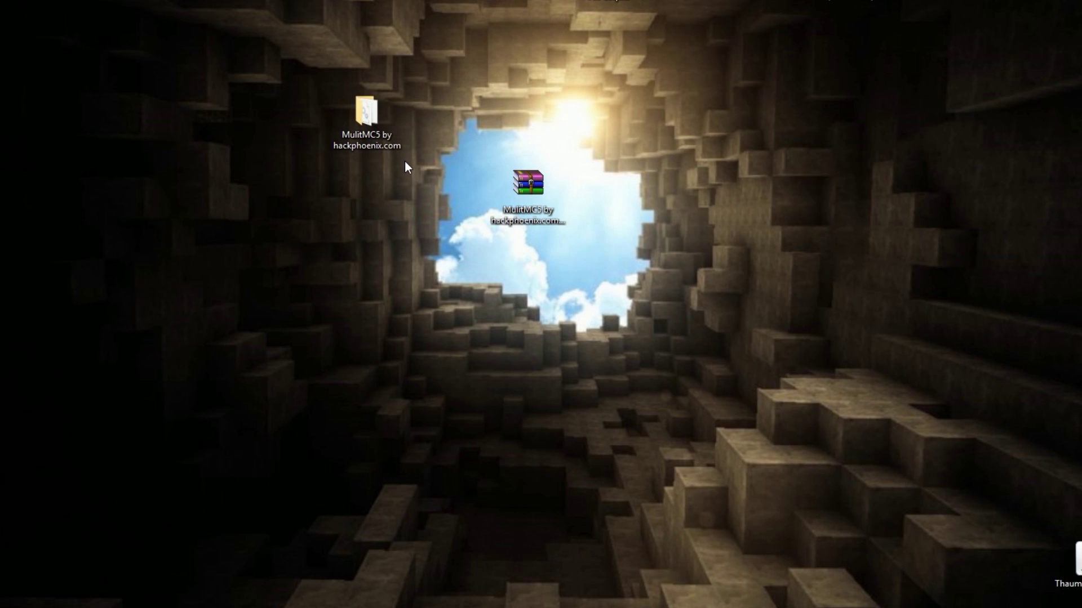
pyautogui.doubleClick(383, 110)
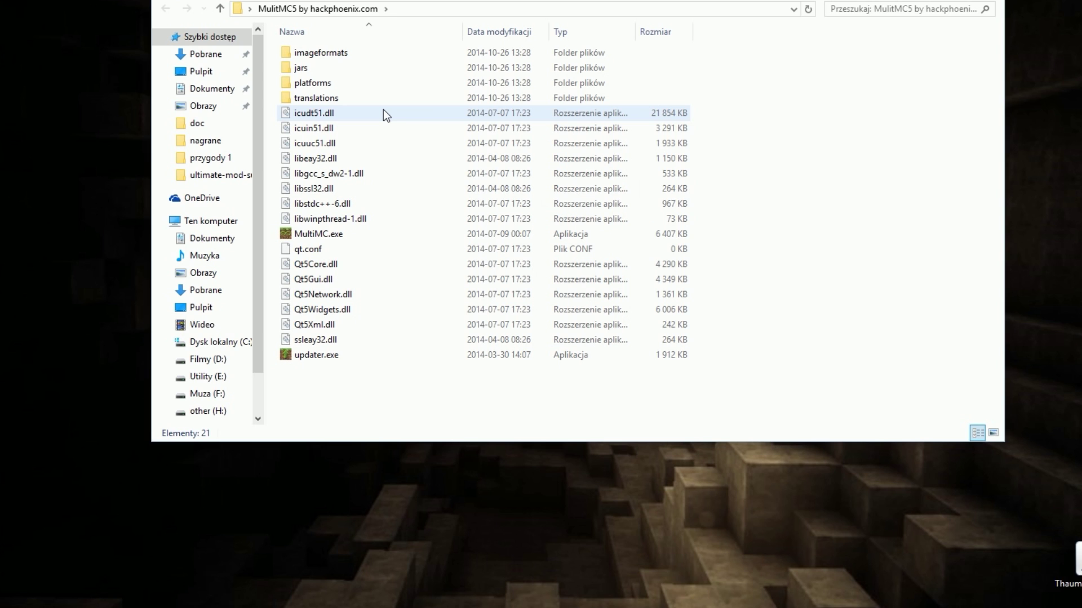
pyautogui.hotkey('alt', 'F4')
# Place the MulitMC5 zip archive beside the extracted folder on the desktop.
pyautogui.moveTo(509, 210); pyautogui.dragTo(431, 135)
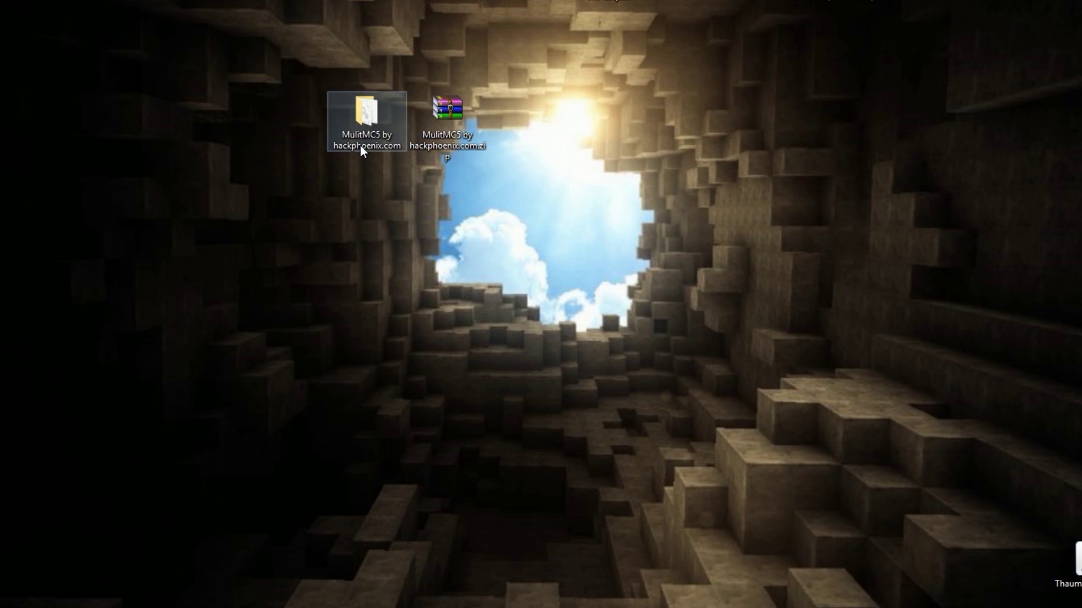
pyautogui.moveTo(360, 146)
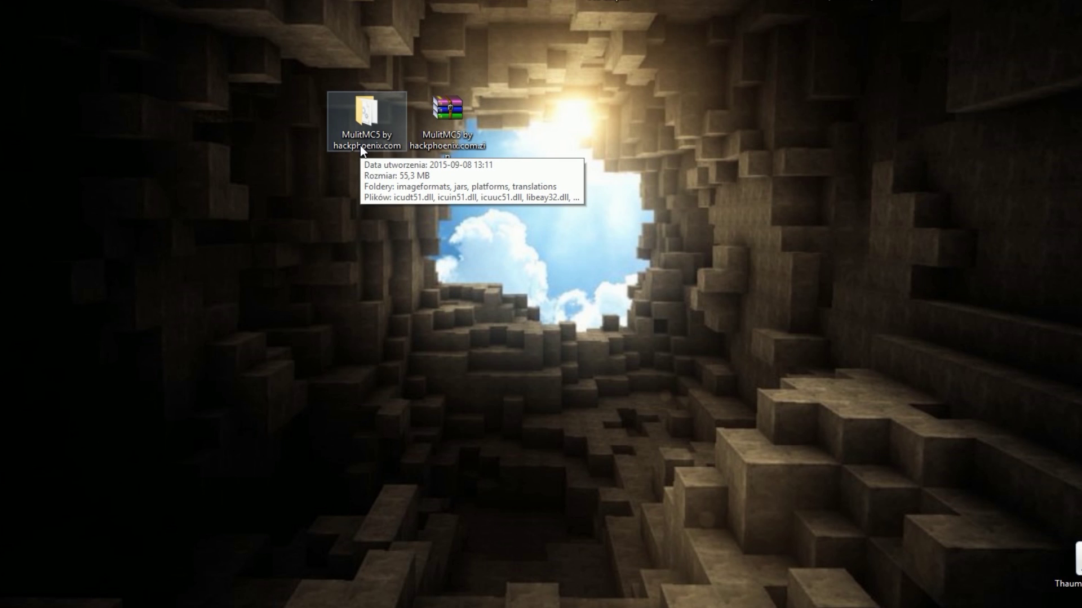
pyautogui.click(360, 145)
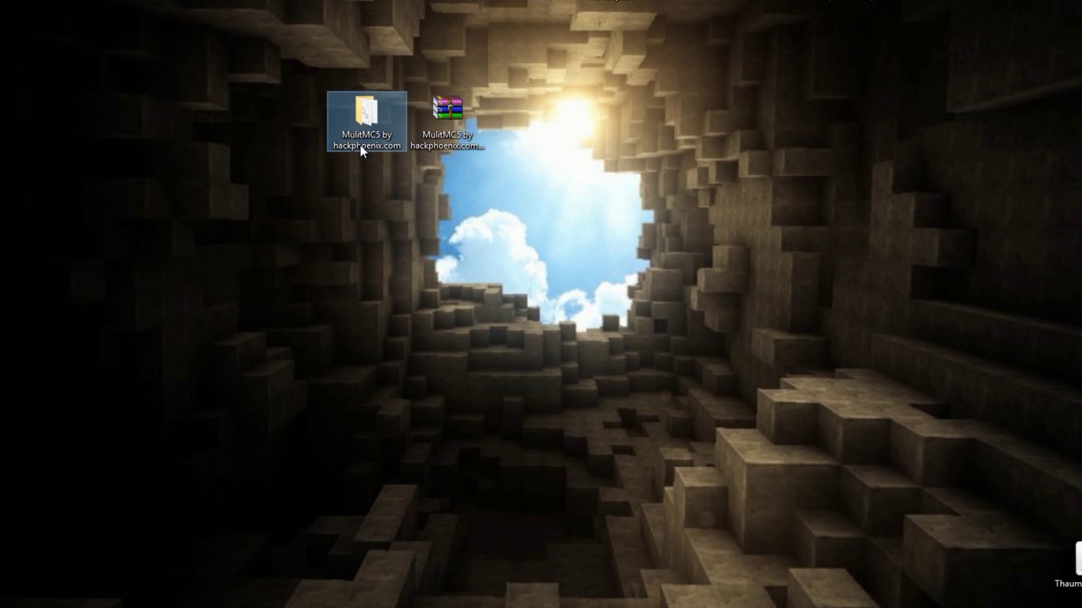
pyautogui.click(301, 221)
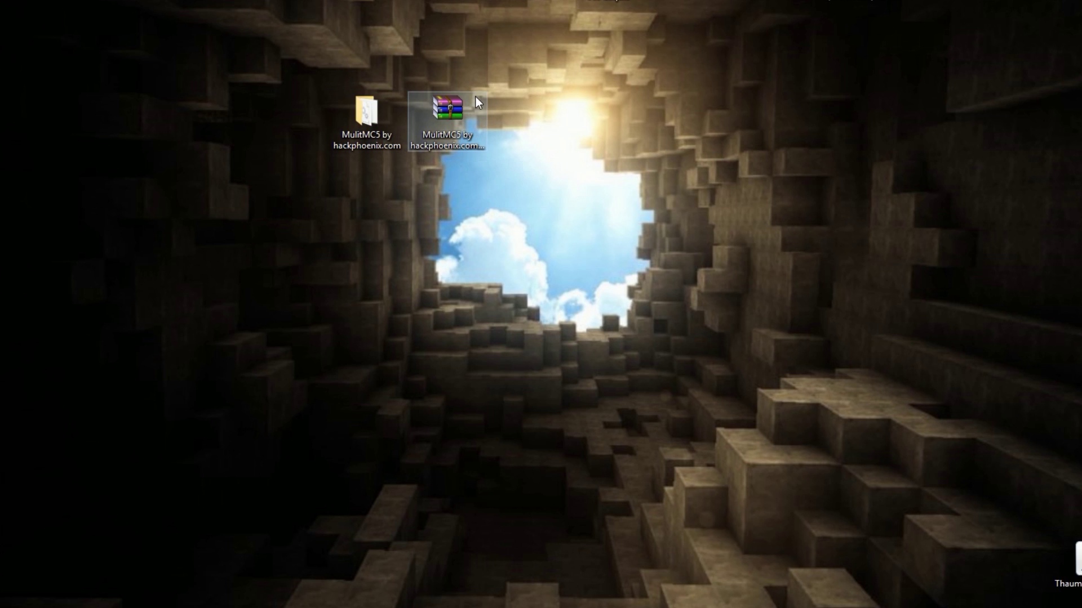
pyautogui.moveTo(355, 129)
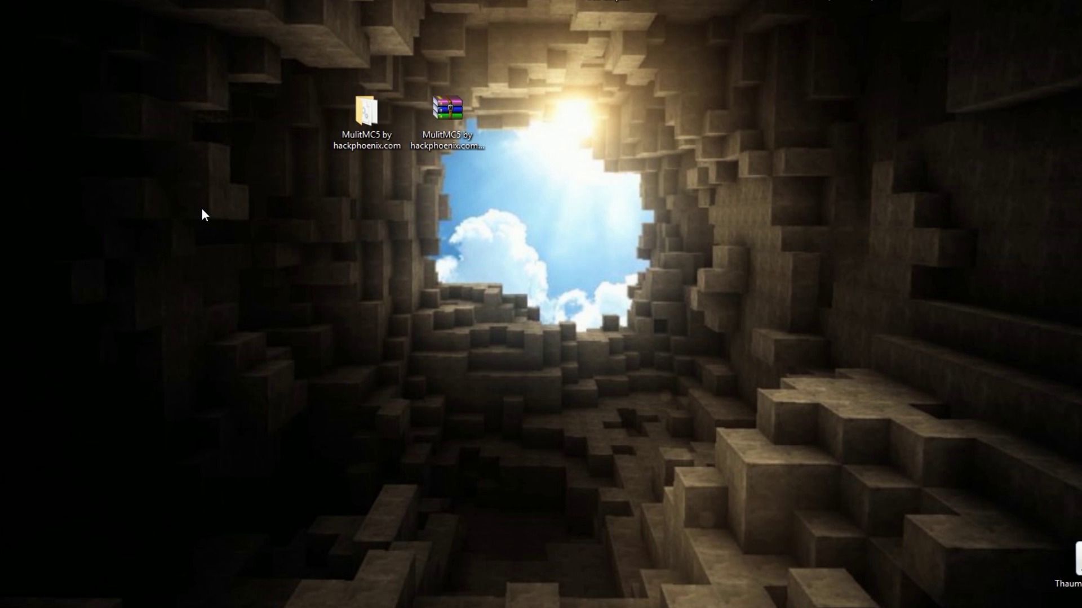
# Open the extracted MulitMC5 folder and launch MultiMC.exe.
pyautogui.doubleClick(355, 133)
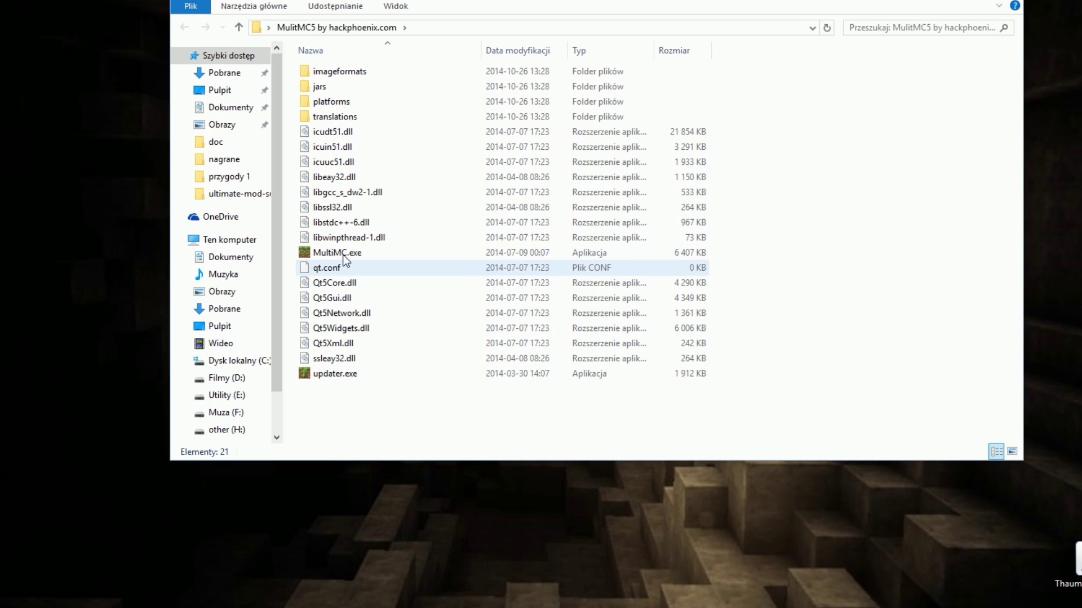
pyautogui.click(342, 255)
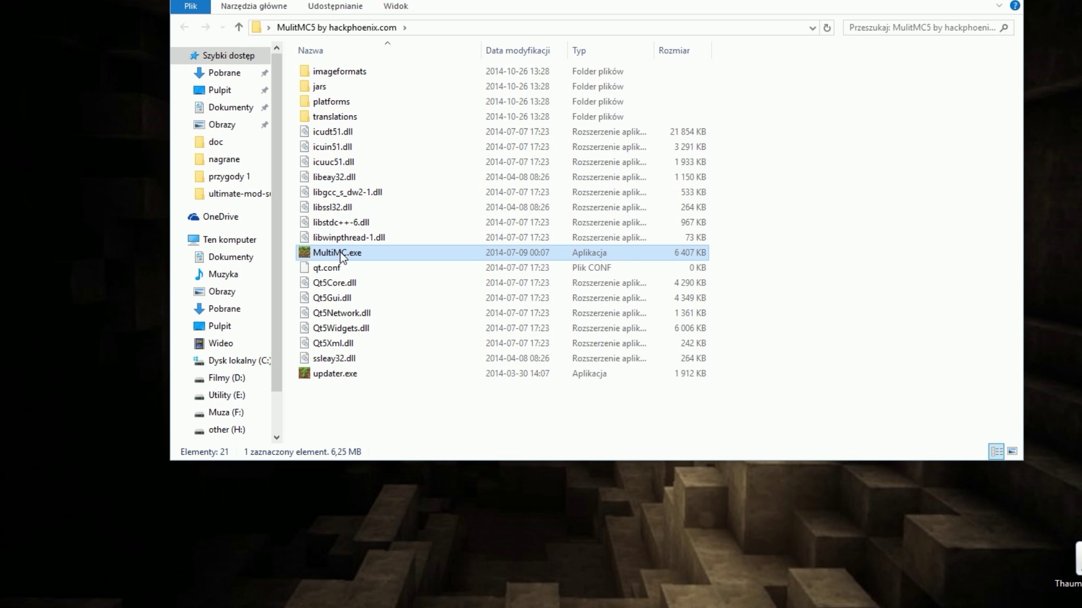
pyautogui.doubleClick(341, 255)
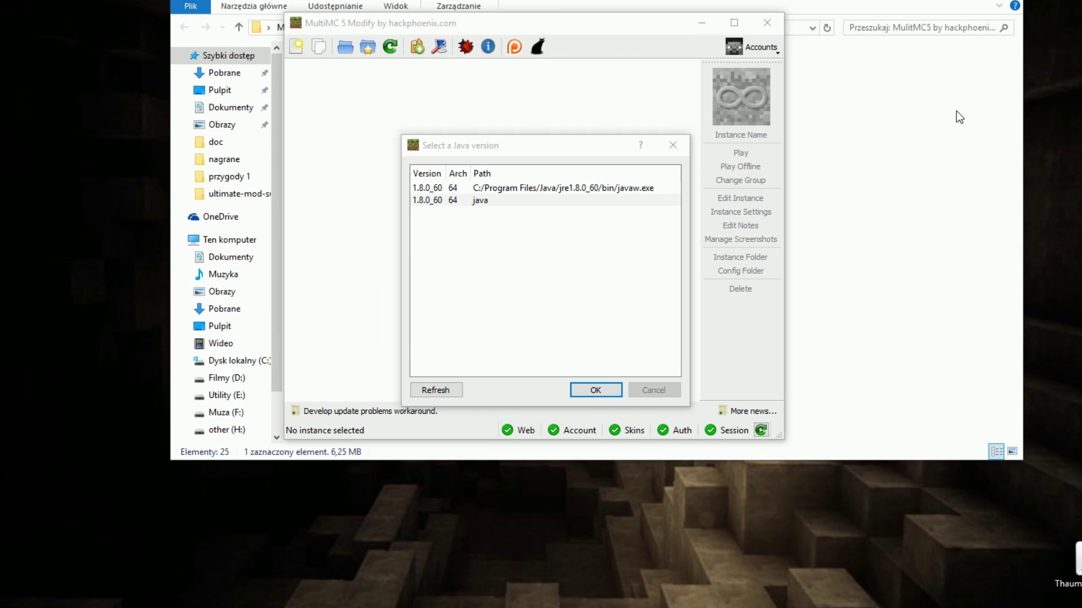
pyautogui.click(888, 5)
pyautogui.click(344, 297)
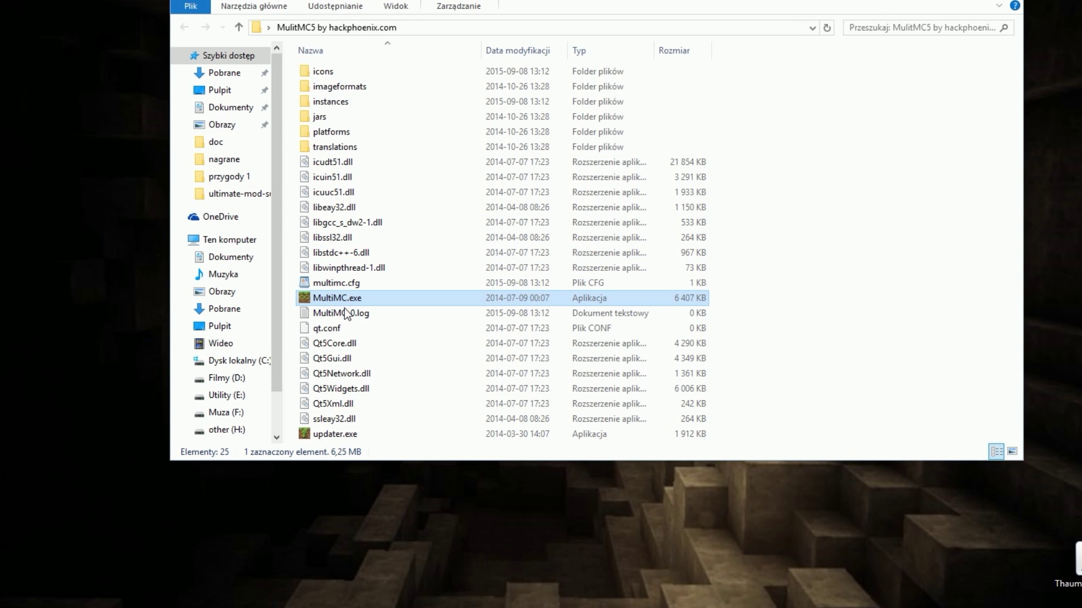
pyautogui.click(359, 320)
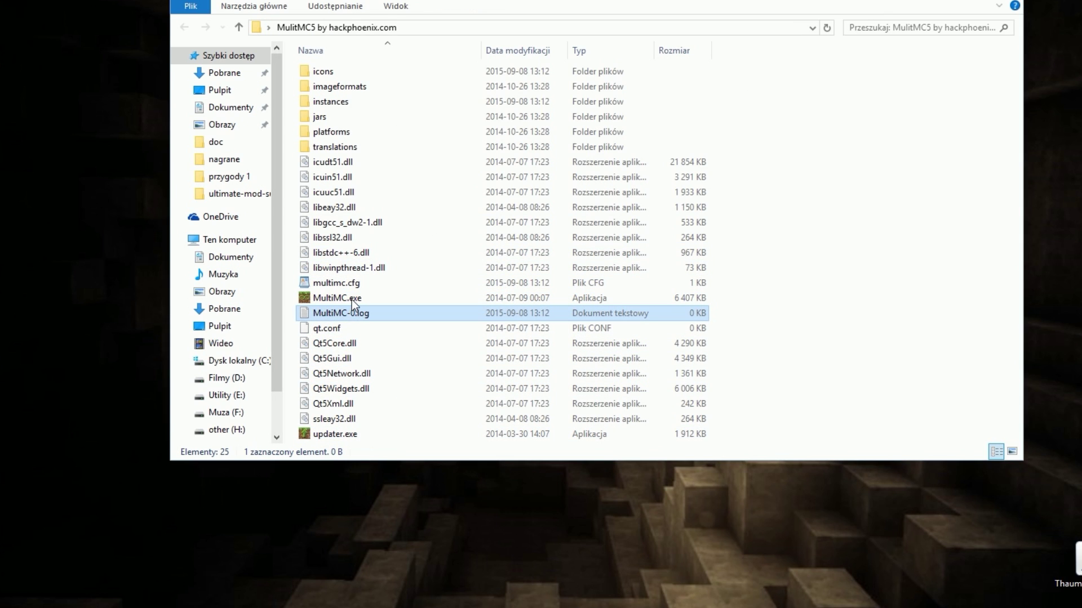
pyautogui.click(353, 300)
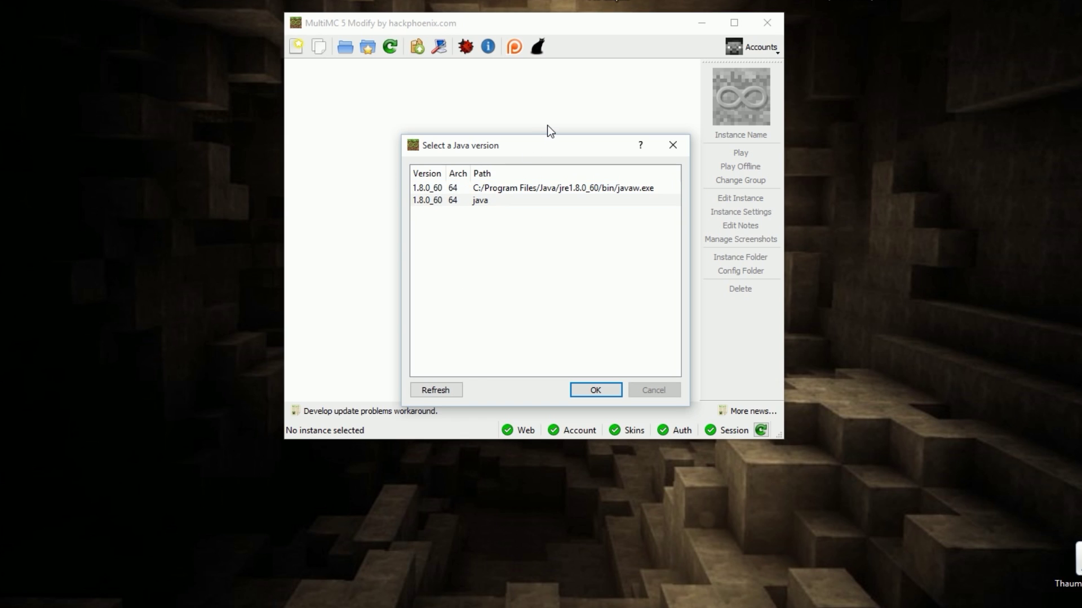
# Set the launcher's Java version to the 64-bit 1.8.0_60 at C:/Program Files/Java/jre1.8.0_60/bin/javaw.exe.
pyautogui.click(532, 188)
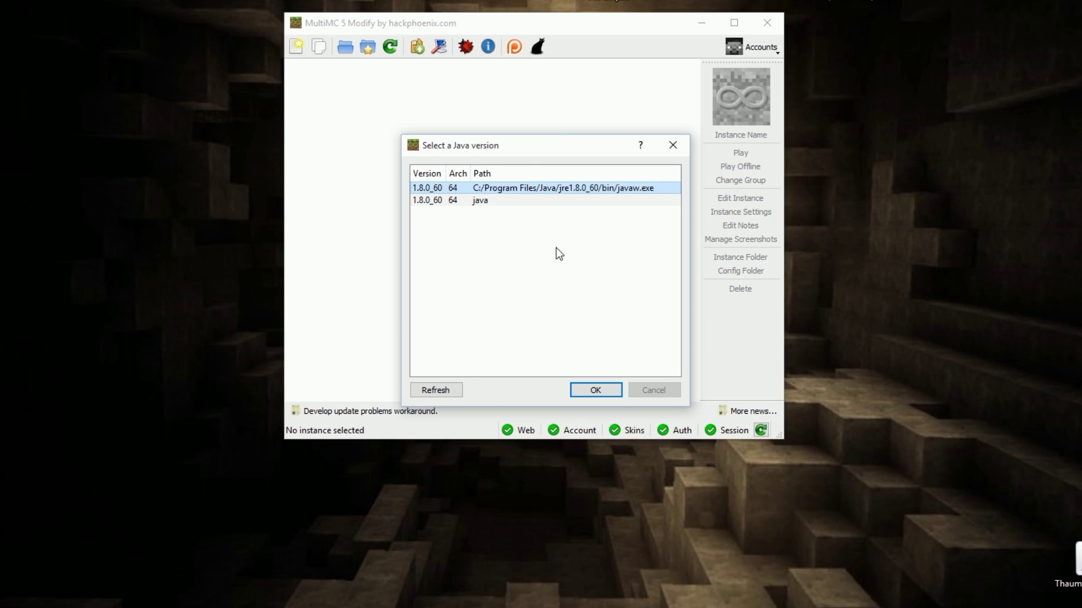
pyautogui.click(595, 390)
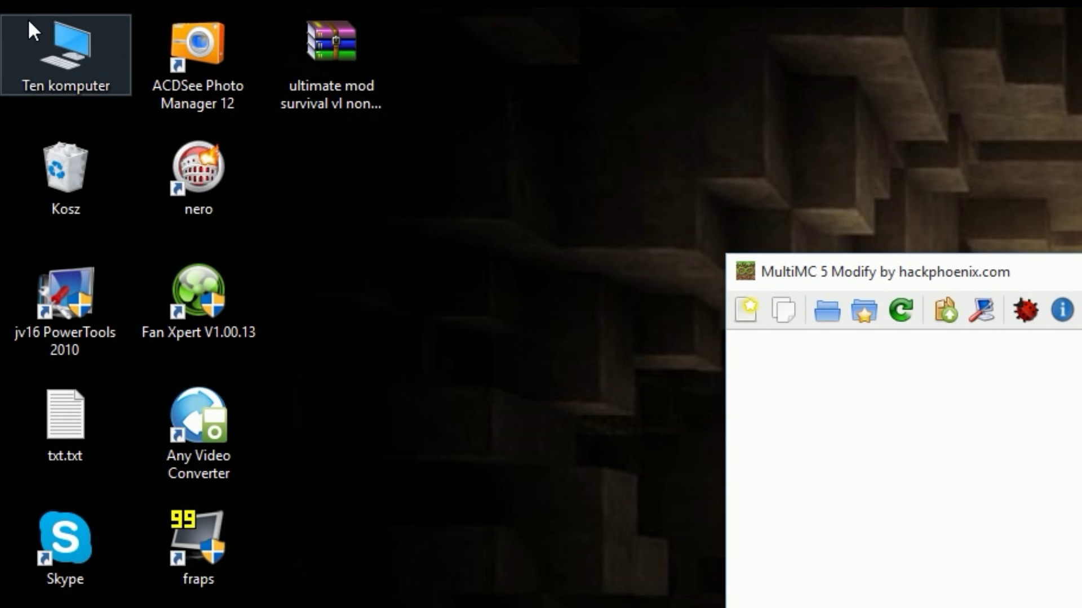
# Check the computer's system type and installed memory in its system properties.
pyautogui.rightClick(85, 40)
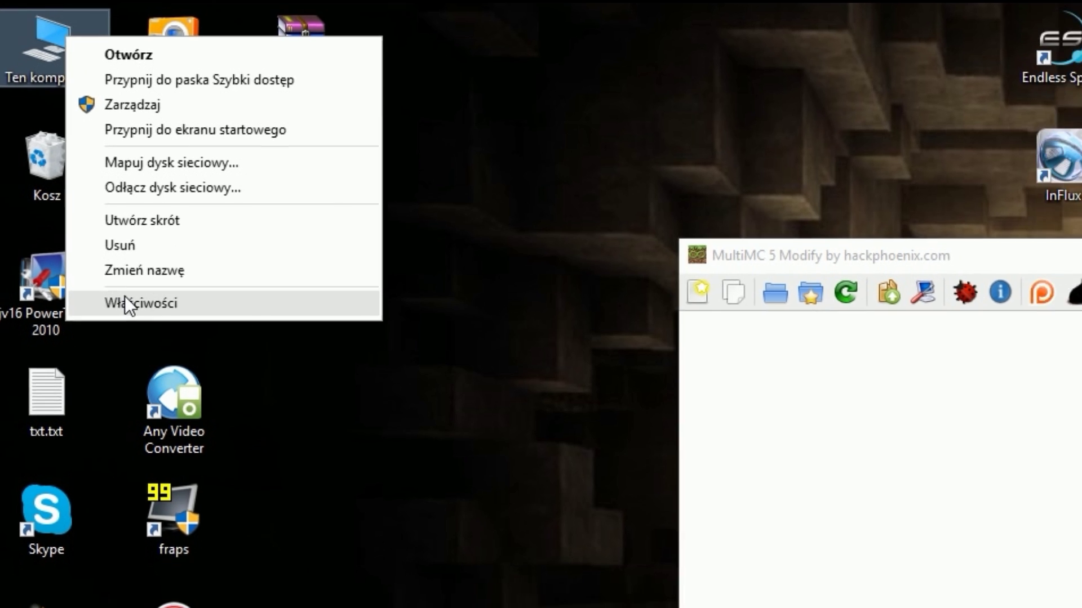
pyautogui.click(142, 320)
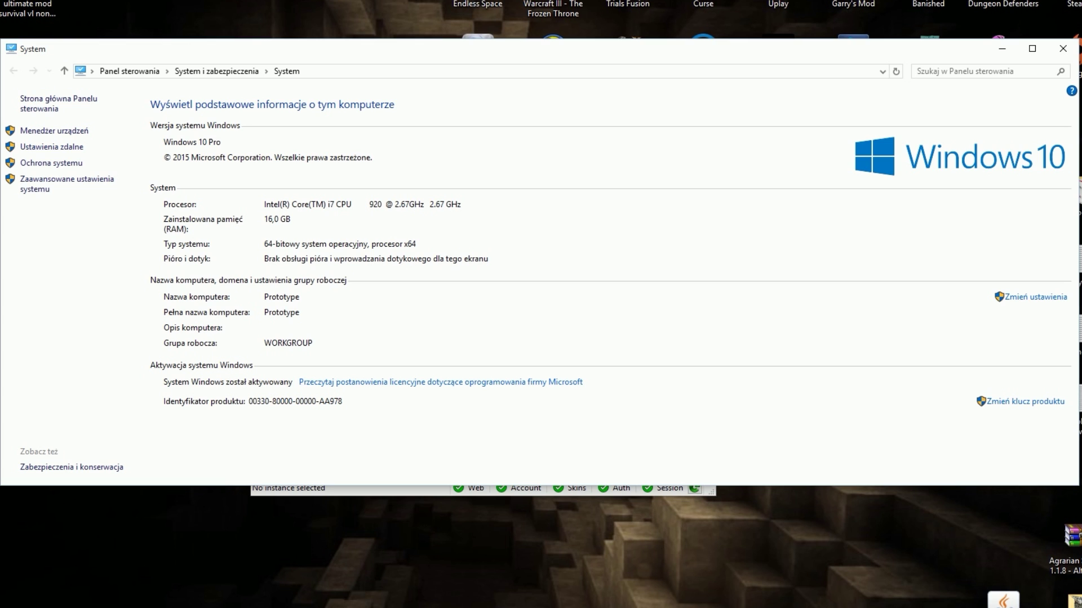
pyautogui.click(1052, 46)
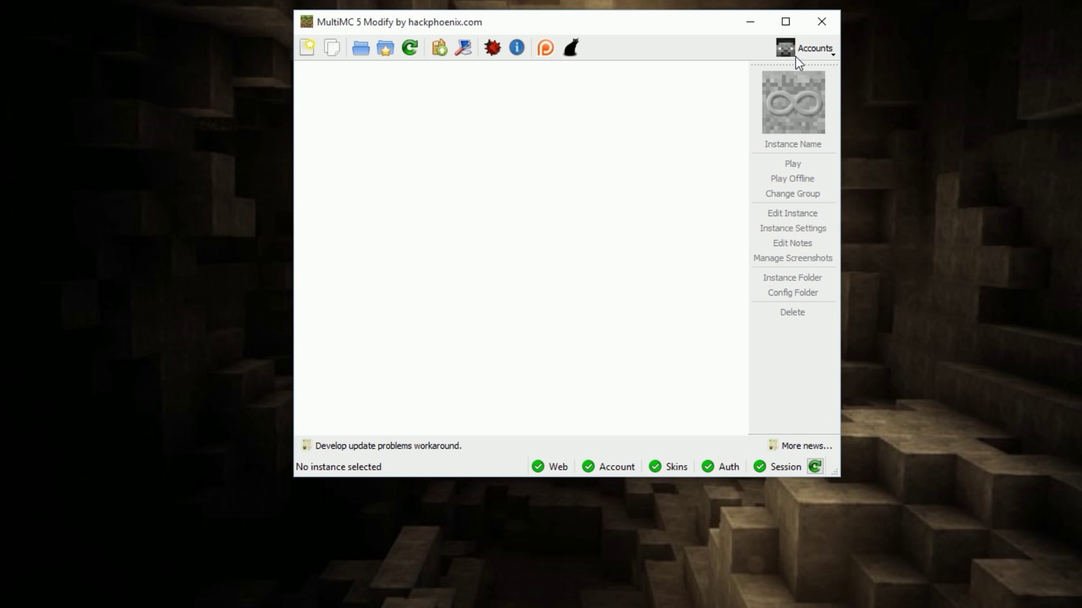
# Add a Minecraft account to the launcher by entering the account username and password.
pyautogui.click(812, 52)
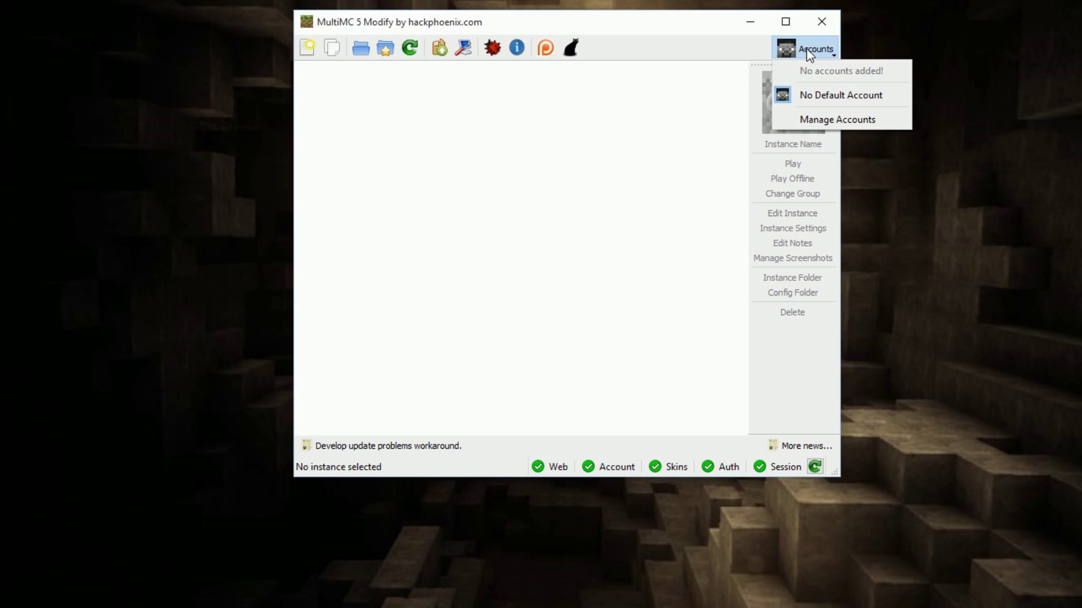
pyautogui.click(814, 120)
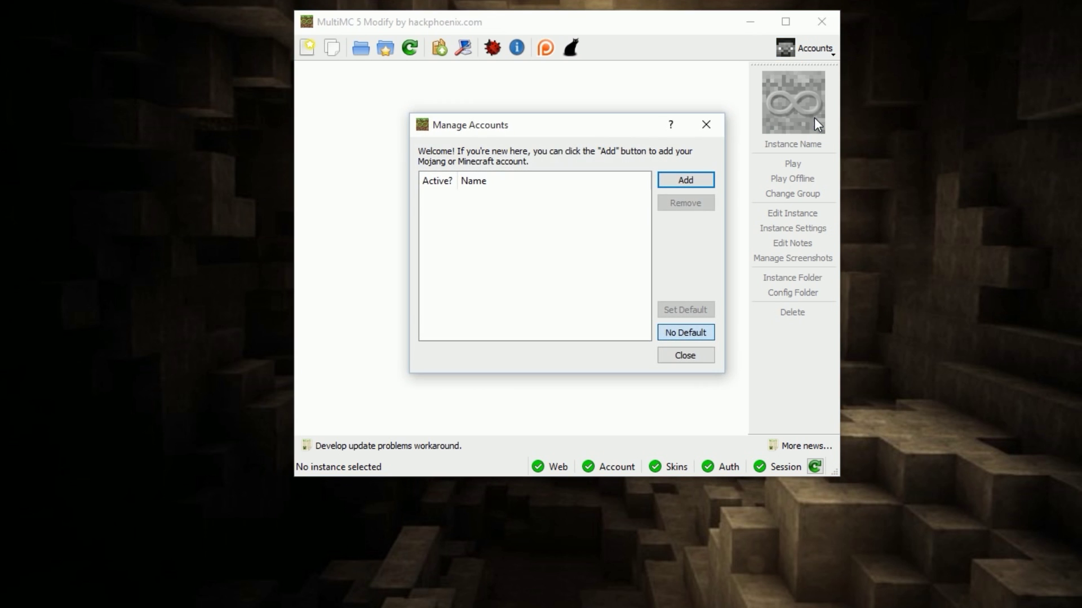
pyautogui.click(685, 180)
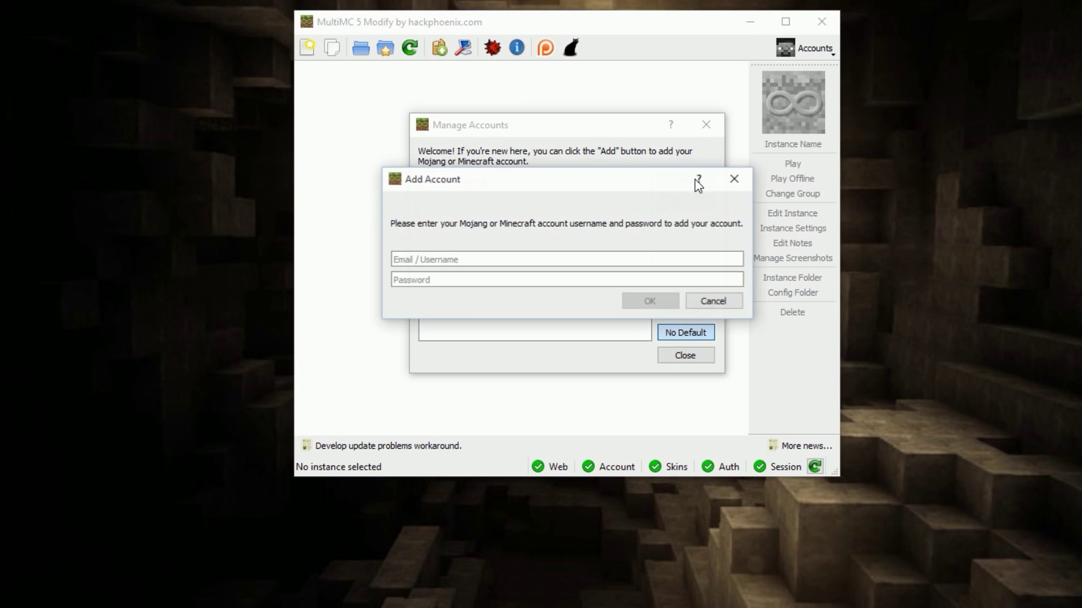
pyautogui.write('ziutek')
pyautogui.press('Tab')
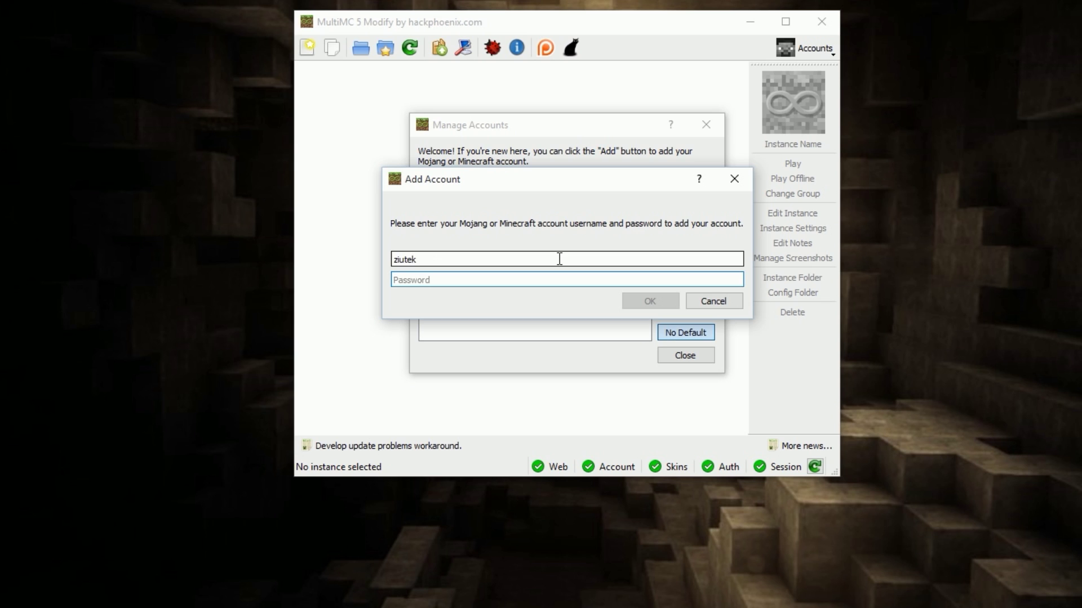
pyautogui.write('••••')
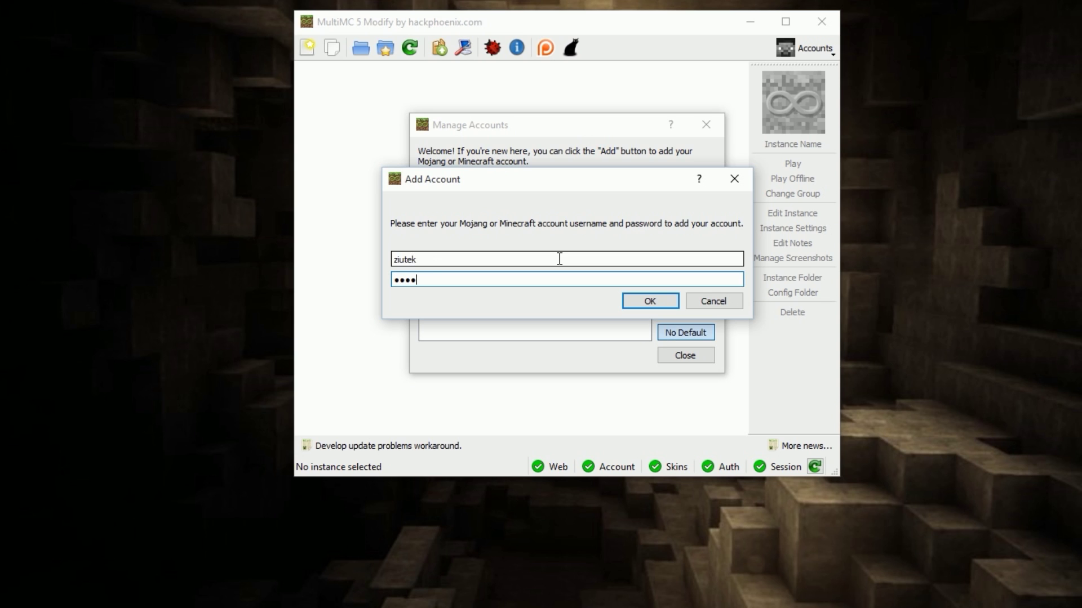
pyautogui.click(659, 308)
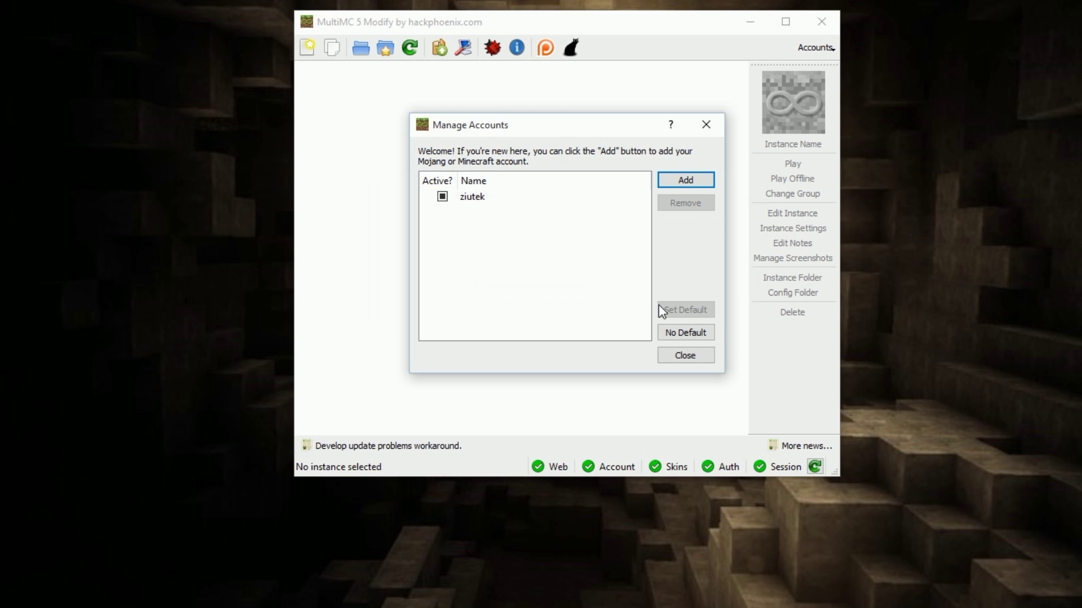
pyautogui.click(695, 354)
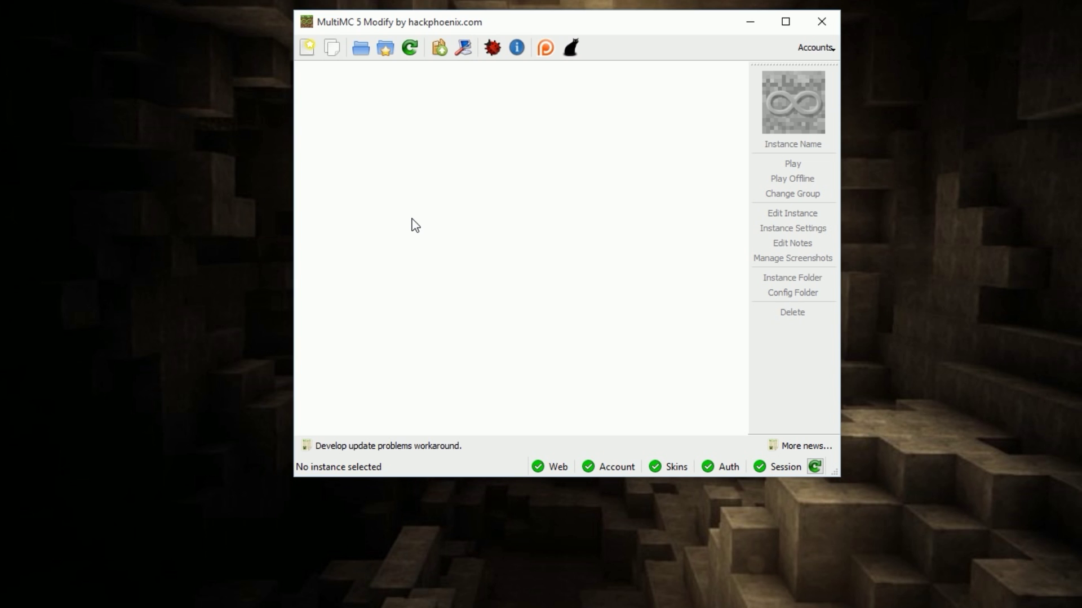
# Create a new instance named "ultimate mod survival" using Minecraft version 1.7.10.
pyautogui.click(313, 52)
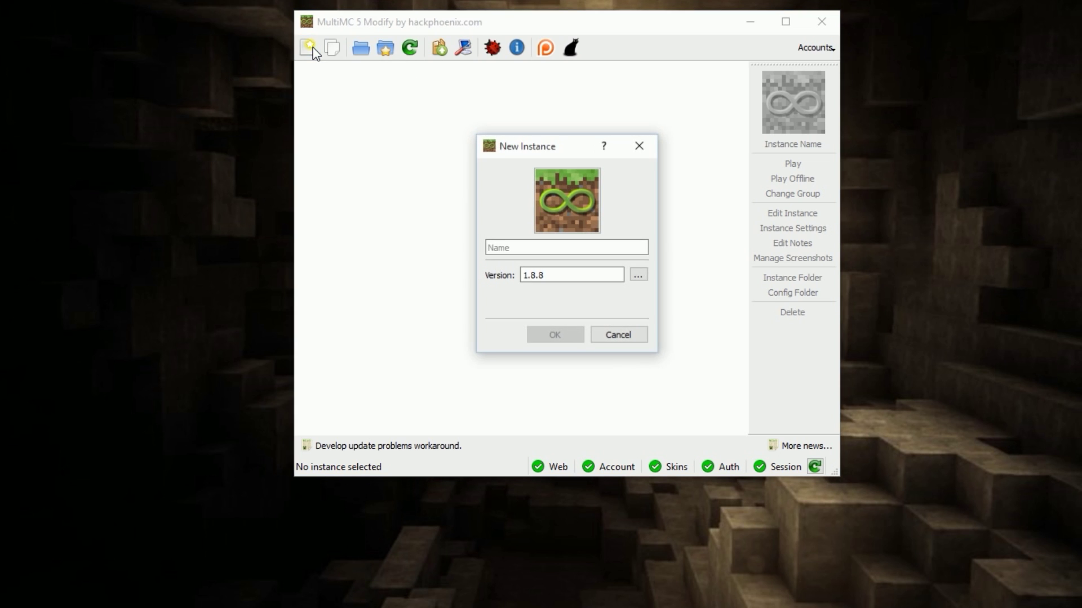
pyautogui.click(560, 245)
pyautogui.write('u')
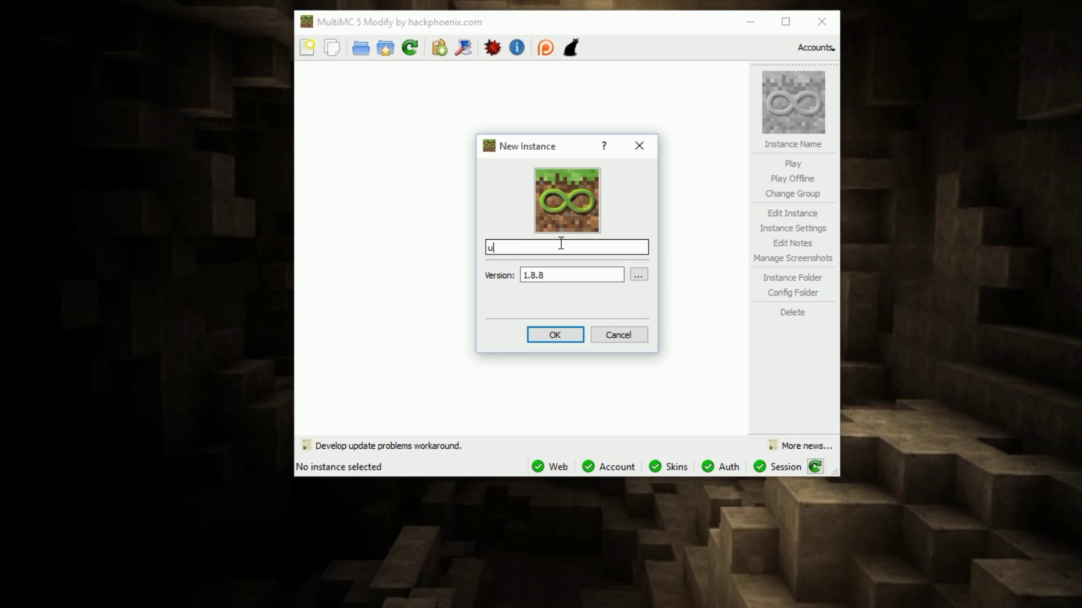
pyautogui.write('ltimate mod survival')
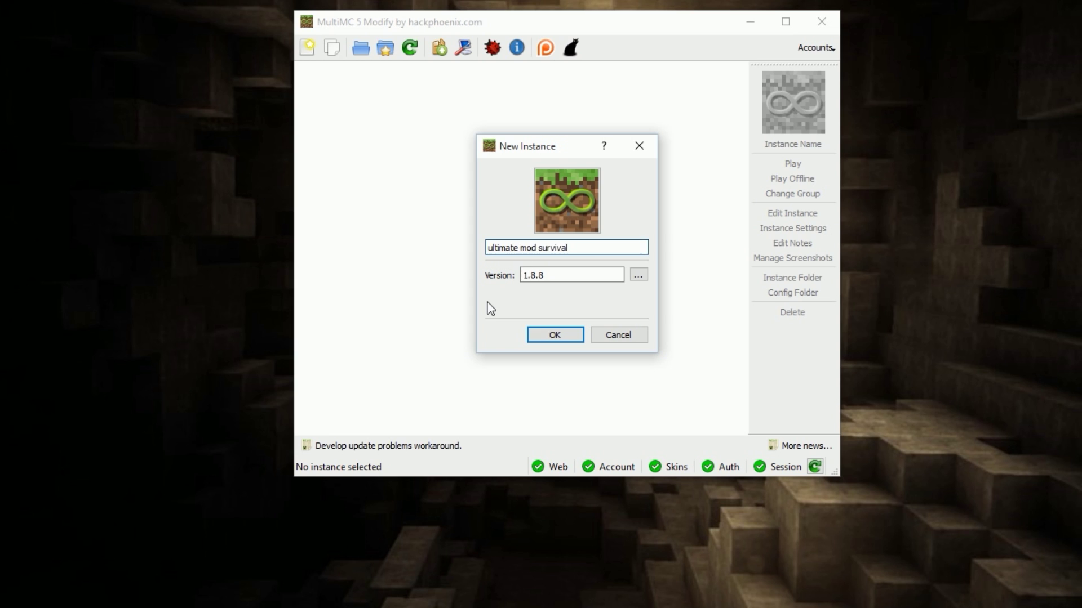
pyautogui.click(639, 275)
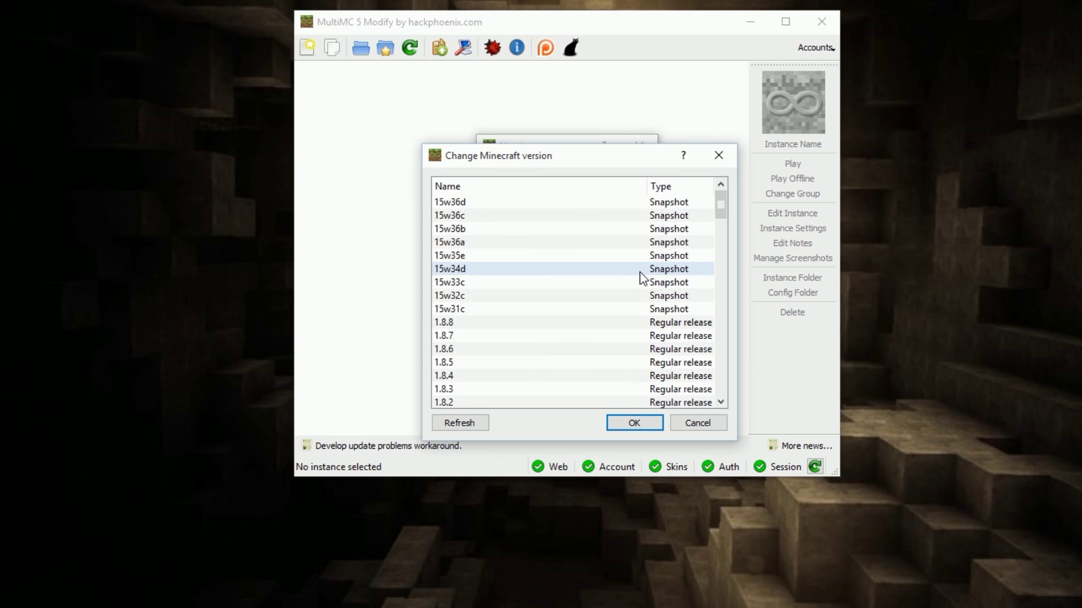
pyautogui.scroll(-2, 641, 277)
pyautogui.scroll(-1, 461, 322)
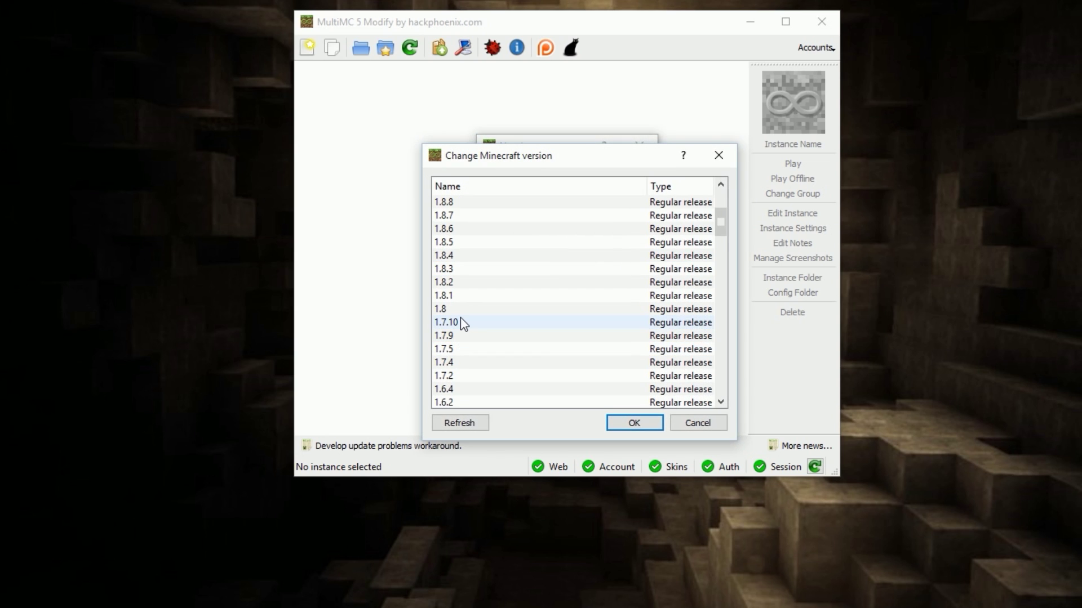
pyautogui.click(461, 322)
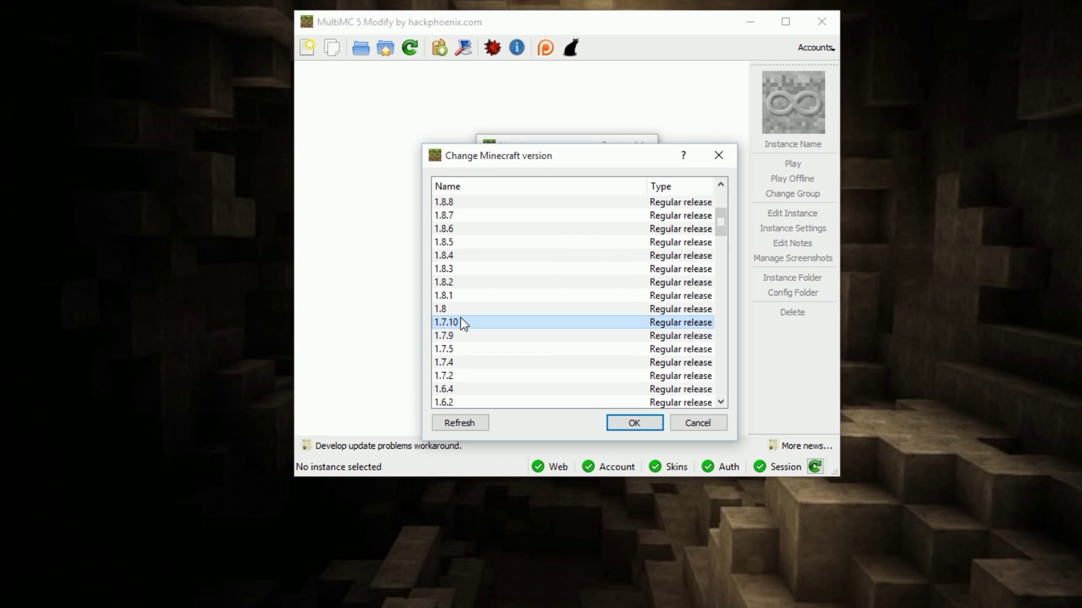
pyautogui.click(637, 426)
pyautogui.click(556, 336)
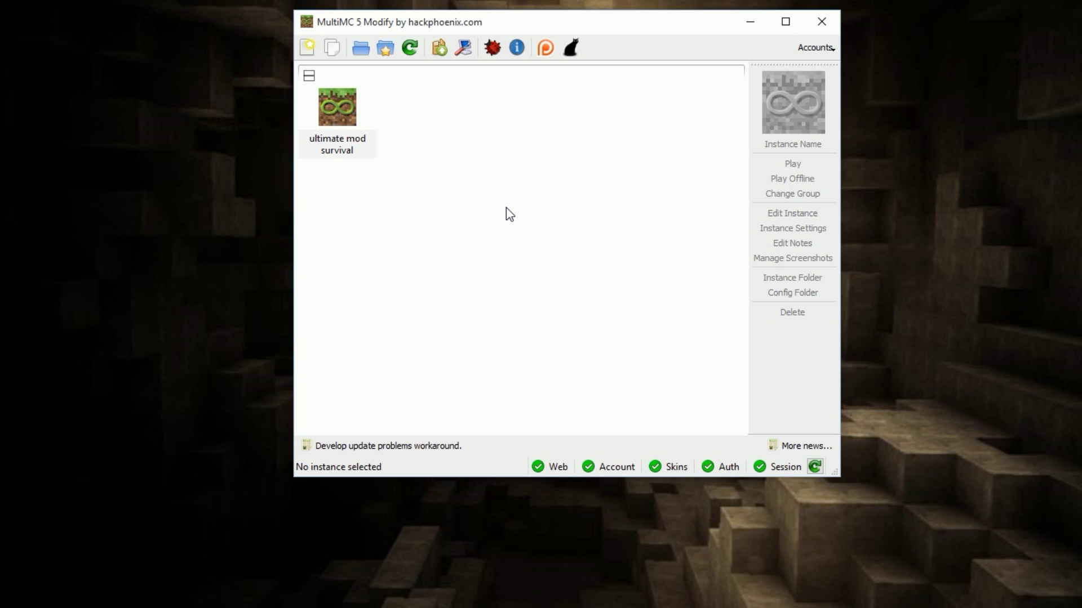
# Change the icon of the ultimate mod survival instance to enderman.
pyautogui.click(328, 115)
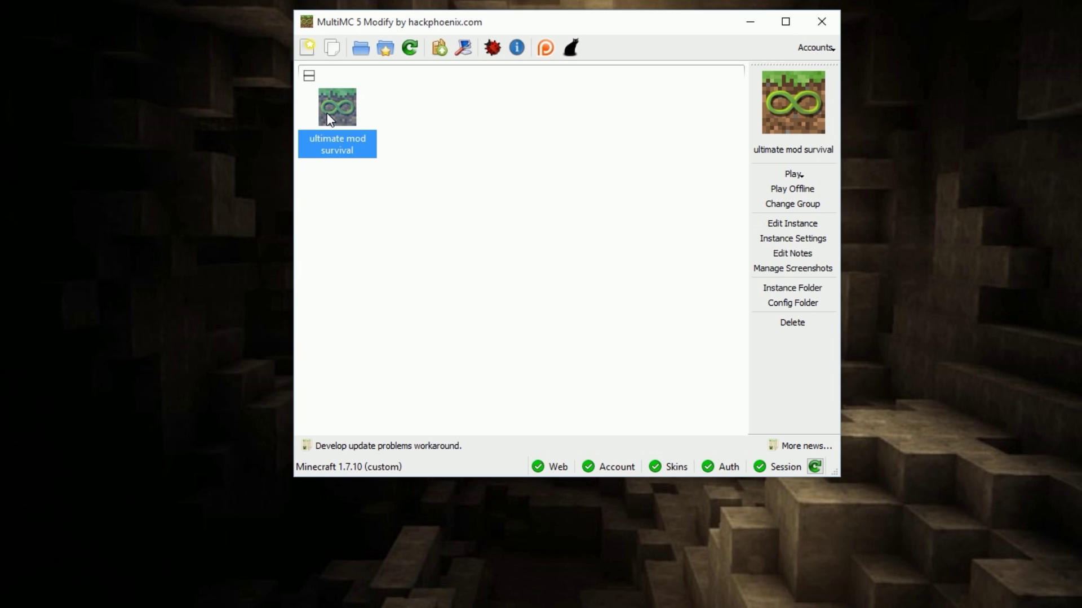
pyautogui.rightClick(330, 119)
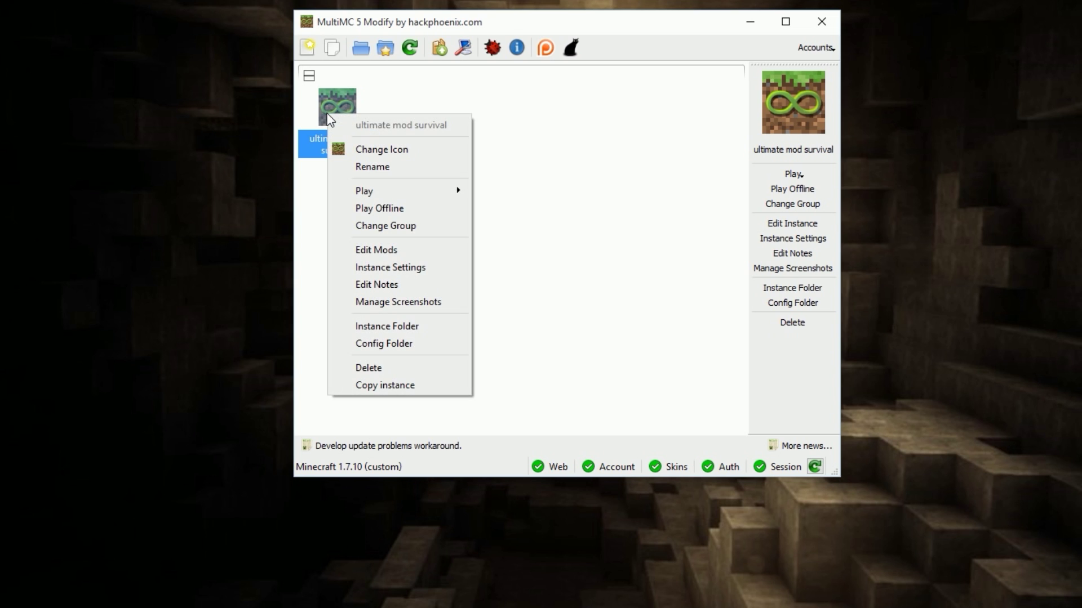
pyautogui.click(370, 152)
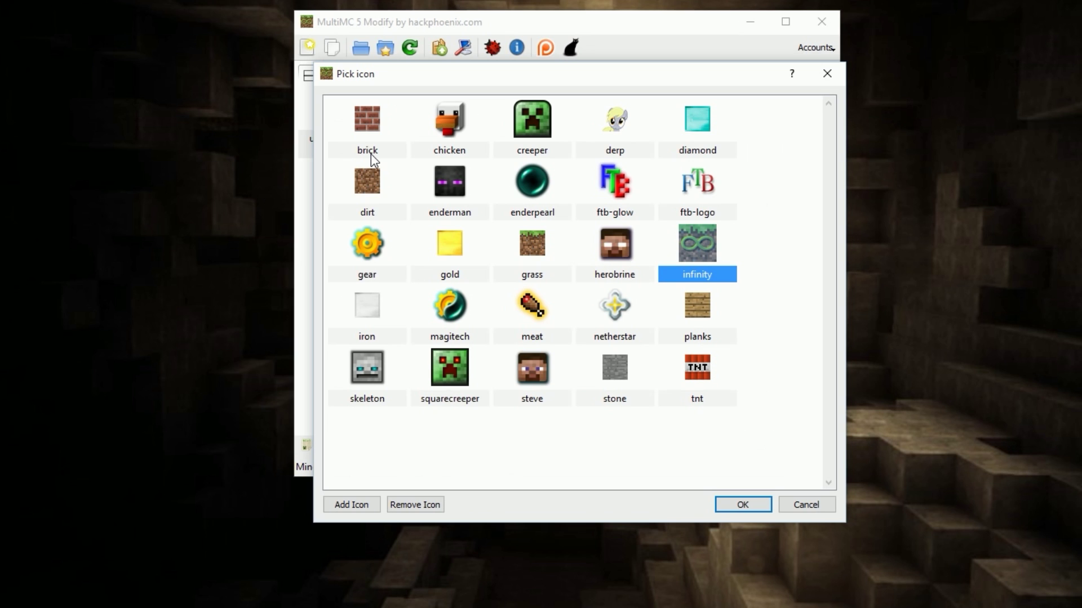
pyautogui.click(449, 182)
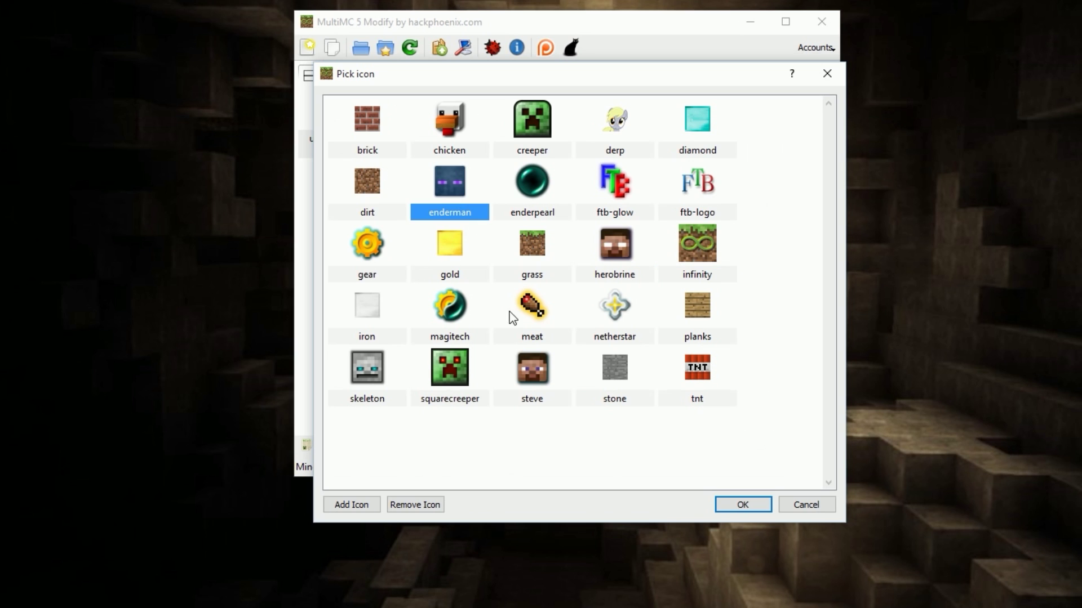
pyautogui.click(737, 505)
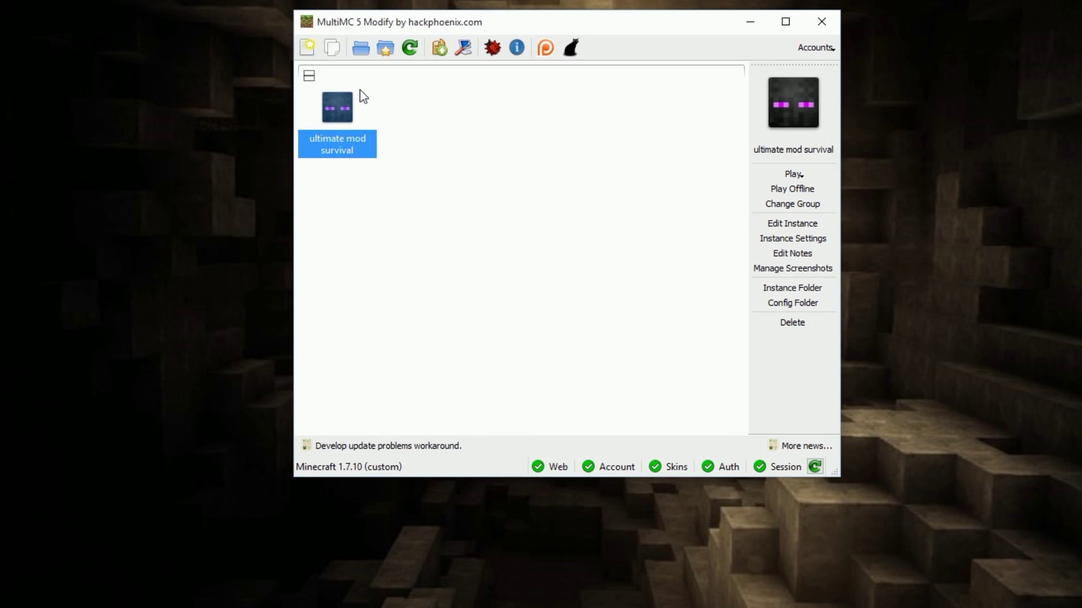
# Open the ultimate mod survival instance for editing and look through its version, loader mods, resource packs and notes sections.
pyautogui.rightClick(338, 153)
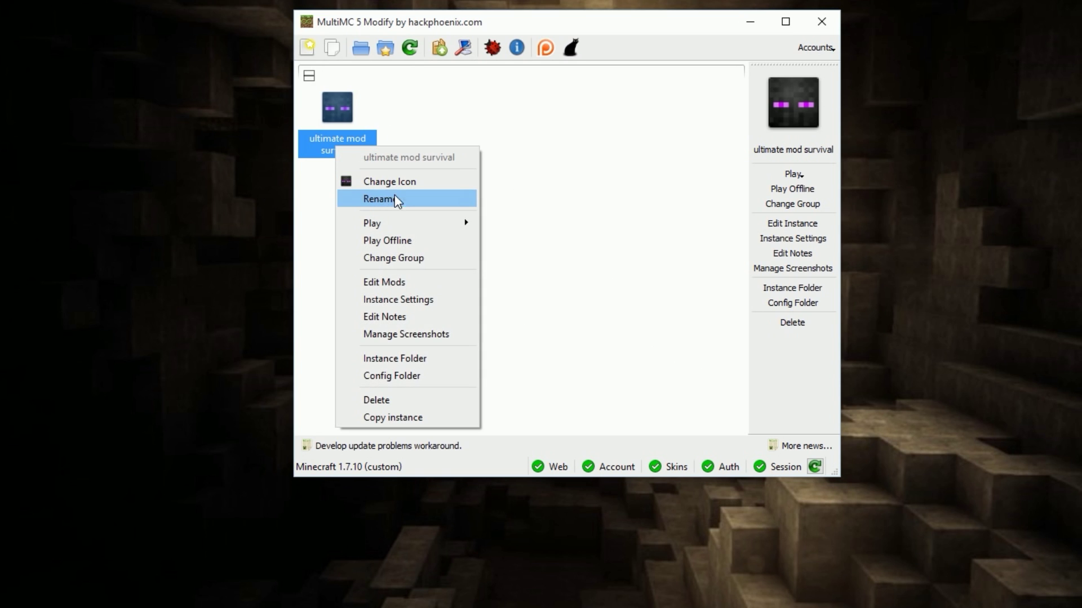
pyautogui.click(423, 304)
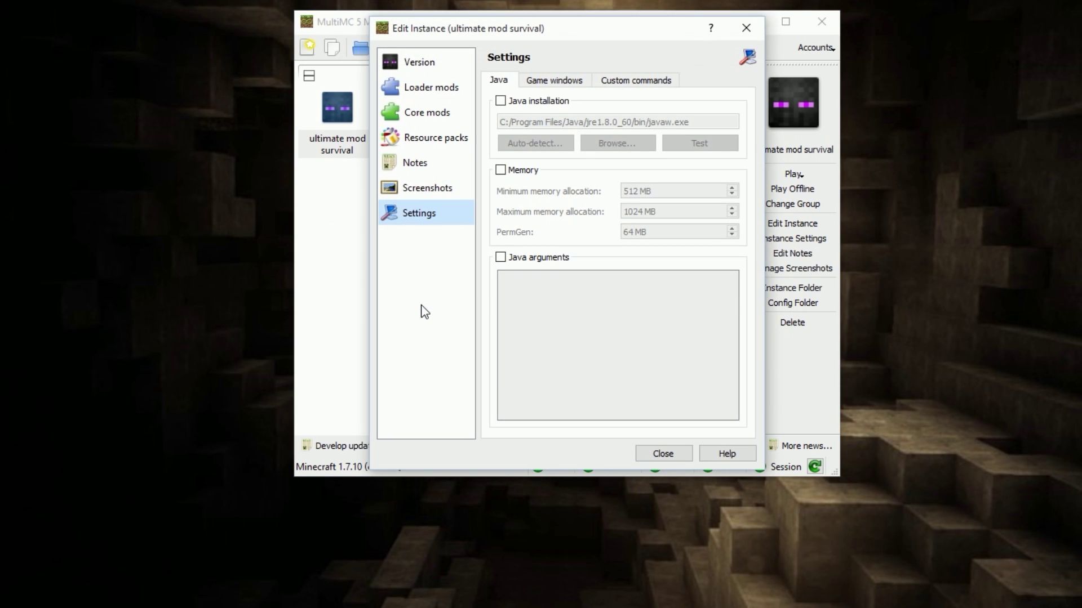
pyautogui.click(418, 63)
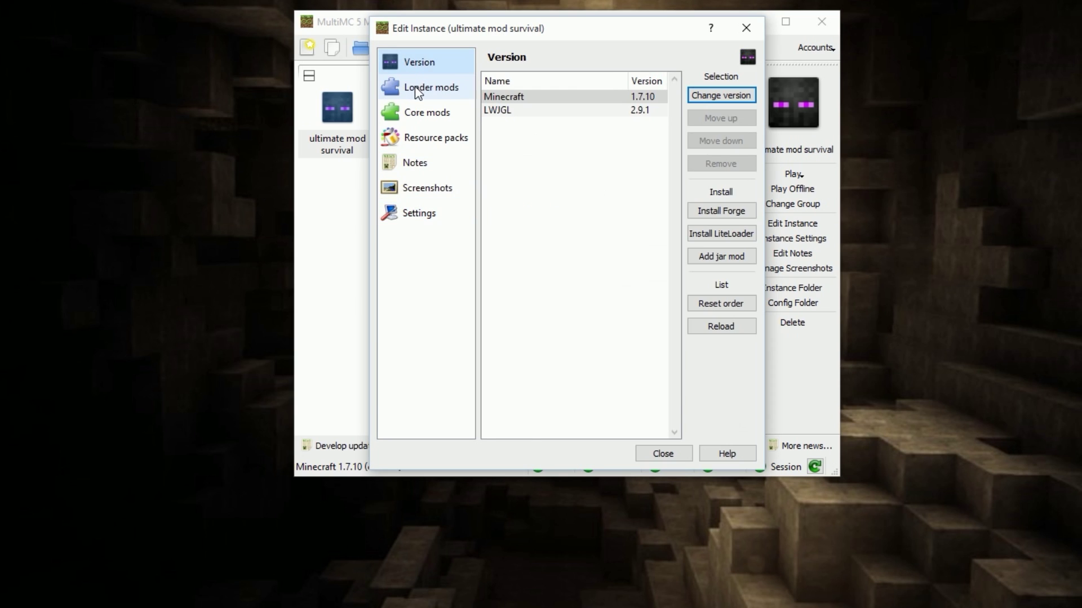
pyautogui.click(415, 86)
pyautogui.click(414, 138)
pyautogui.click(413, 163)
pyautogui.click(421, 59)
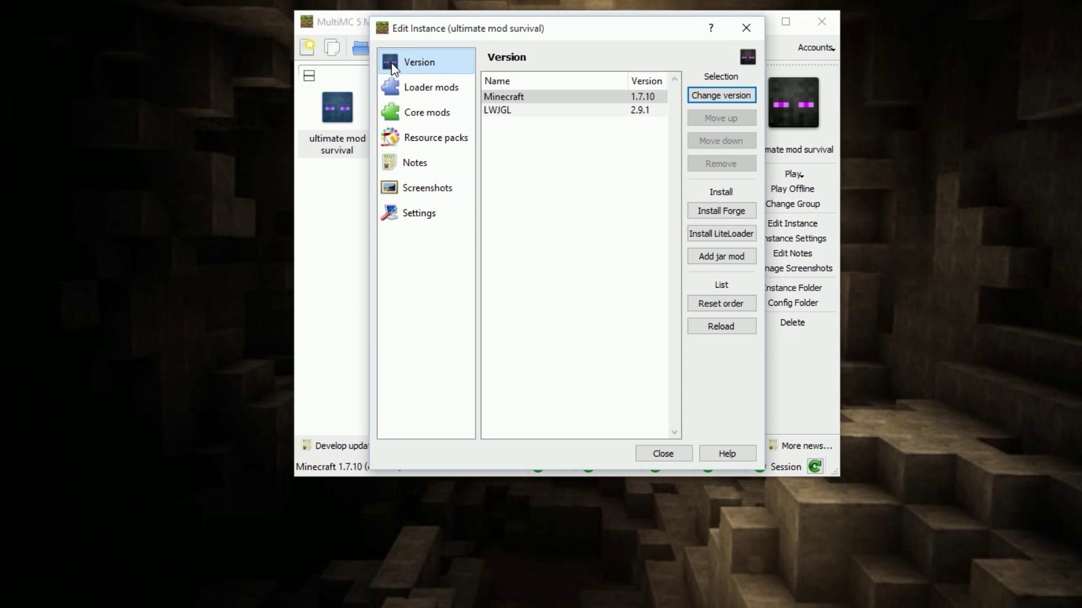
# Install Forge 10.13.4.1492 for Minecraft 1.7.10 in the instance.
pyautogui.click(717, 213)
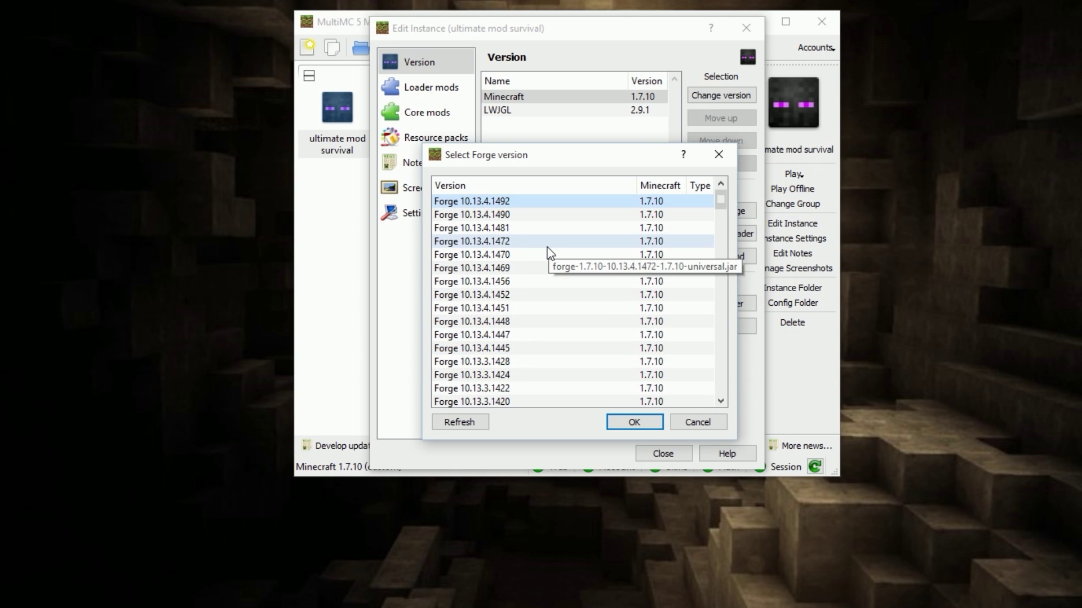
pyautogui.scroll(-5, 552, 251)
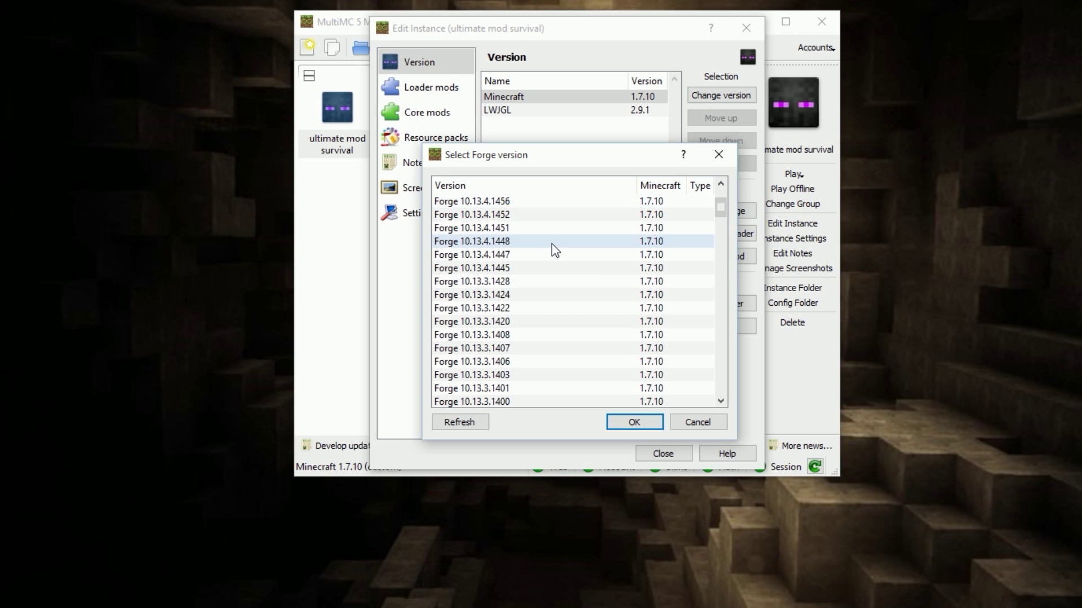
pyautogui.scroll(4, 553, 251)
pyautogui.scroll(1, 552, 245)
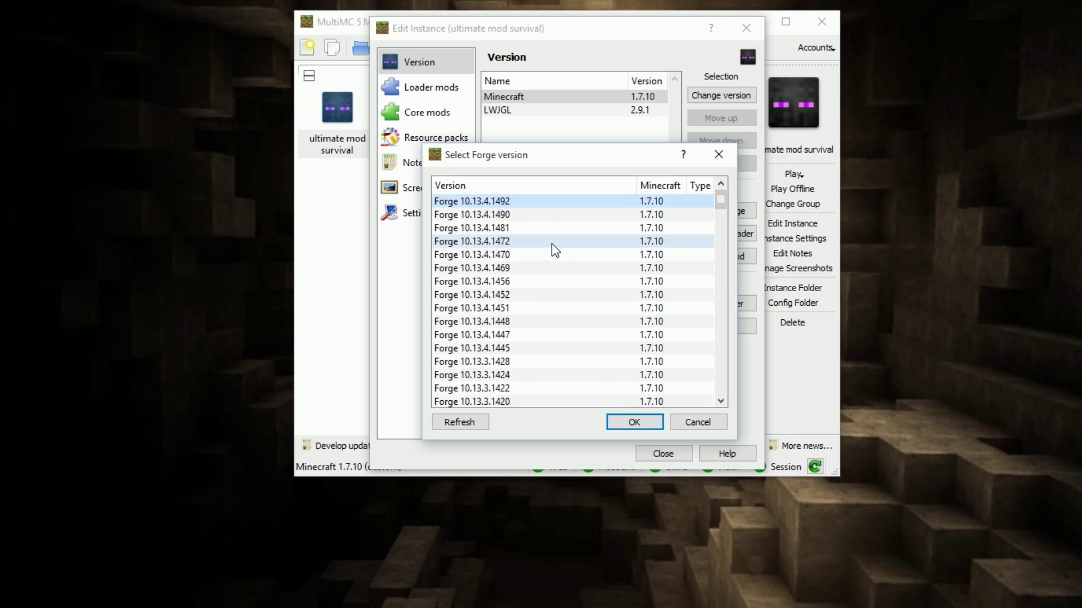
pyautogui.click(633, 422)
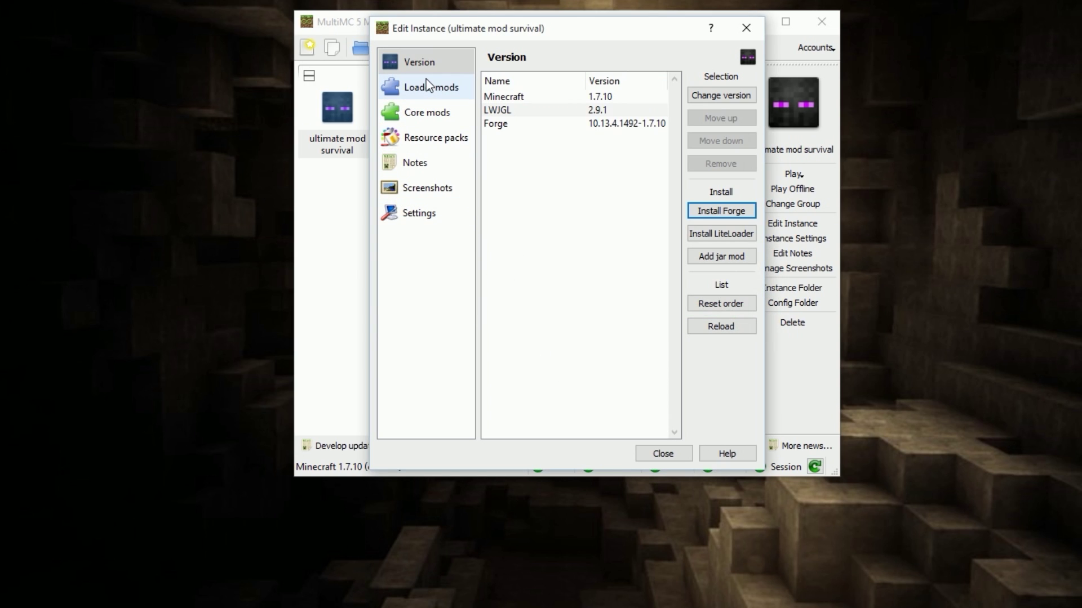
# Enable the custom memory option in the instance's Java settings.
pyautogui.click(423, 225)
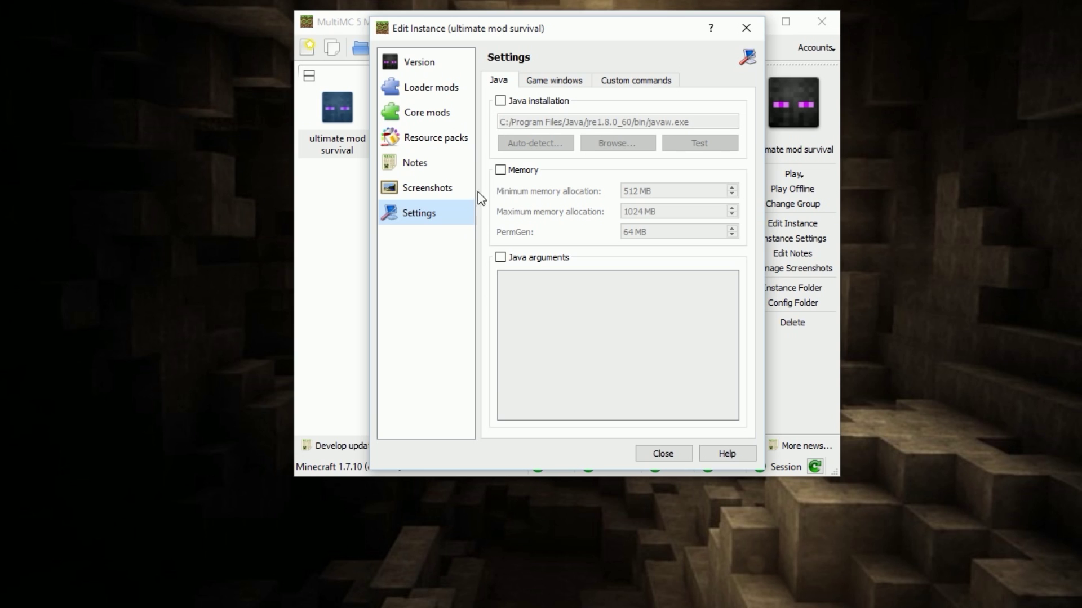
pyautogui.click(499, 170)
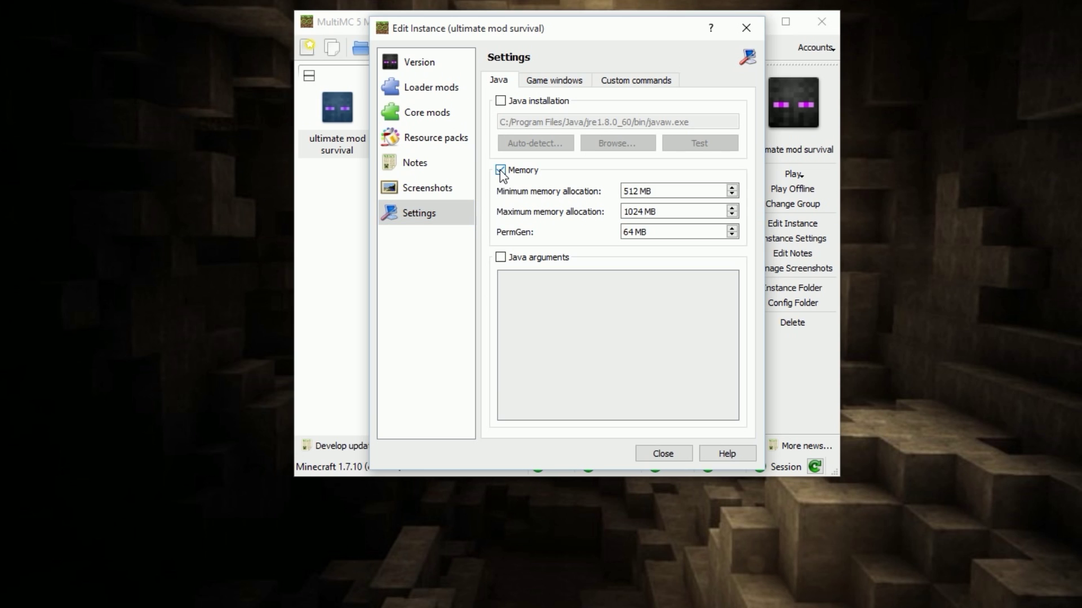
pyautogui.moveTo(623, 191); pyautogui.dragTo(632, 191)
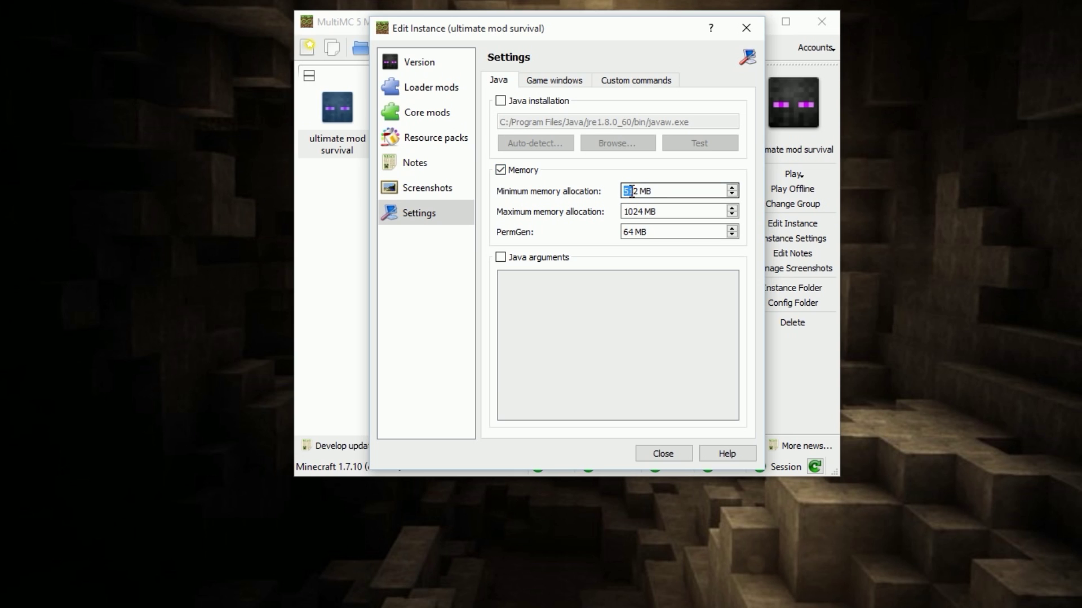
pyautogui.click(681, 189)
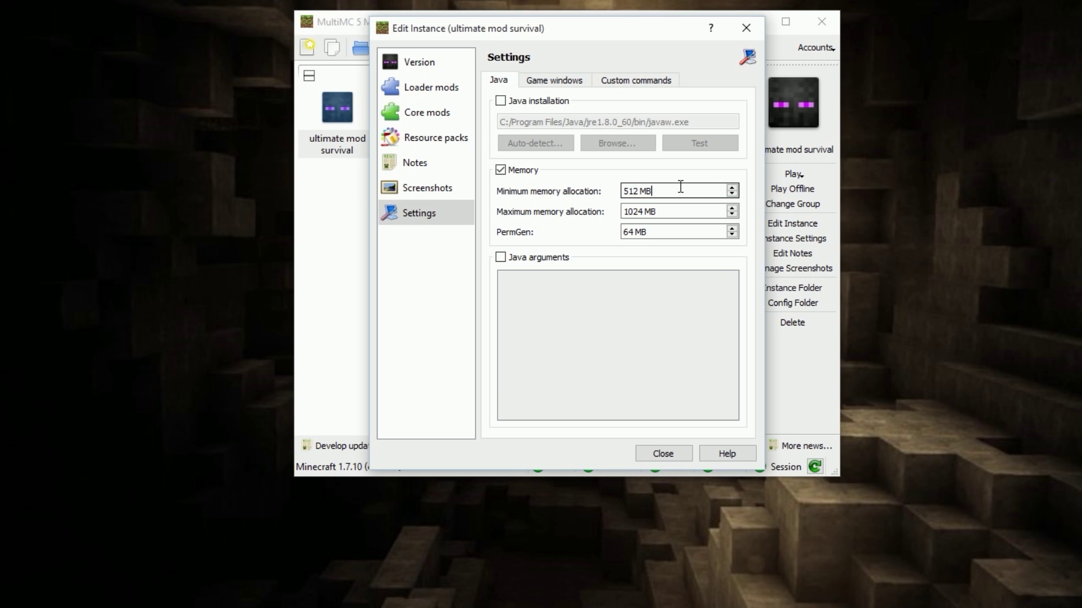
# Set both the minimum and maximum memory allocation of the instance to 2560 MB.
pyautogui.click(732, 188)
pyautogui.click(732, 188)
pyautogui.click(732, 188)
pyautogui.click(733, 189)
pyautogui.click(733, 188)
pyautogui.click(733, 188)
pyautogui.click(732, 188)
pyautogui.click(732, 188)
pyautogui.click(733, 188)
pyautogui.click(733, 189)
pyautogui.click(733, 188)
pyautogui.click(732, 188)
pyautogui.click(732, 188)
pyautogui.click(733, 189)
pyautogui.click(732, 188)
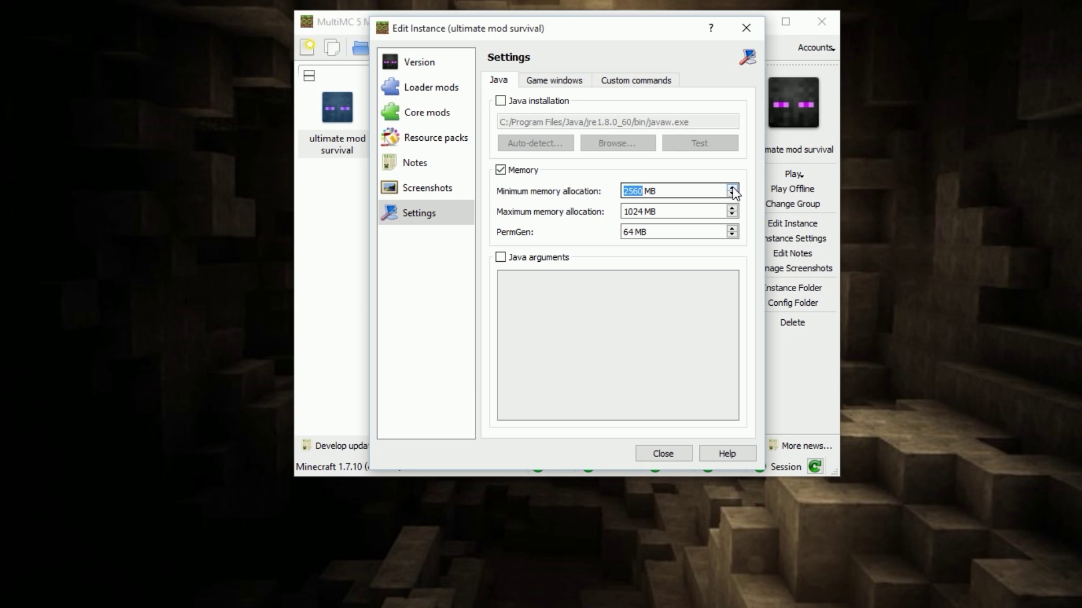
pyautogui.doubleClick(644, 209)
pyautogui.write('2560')
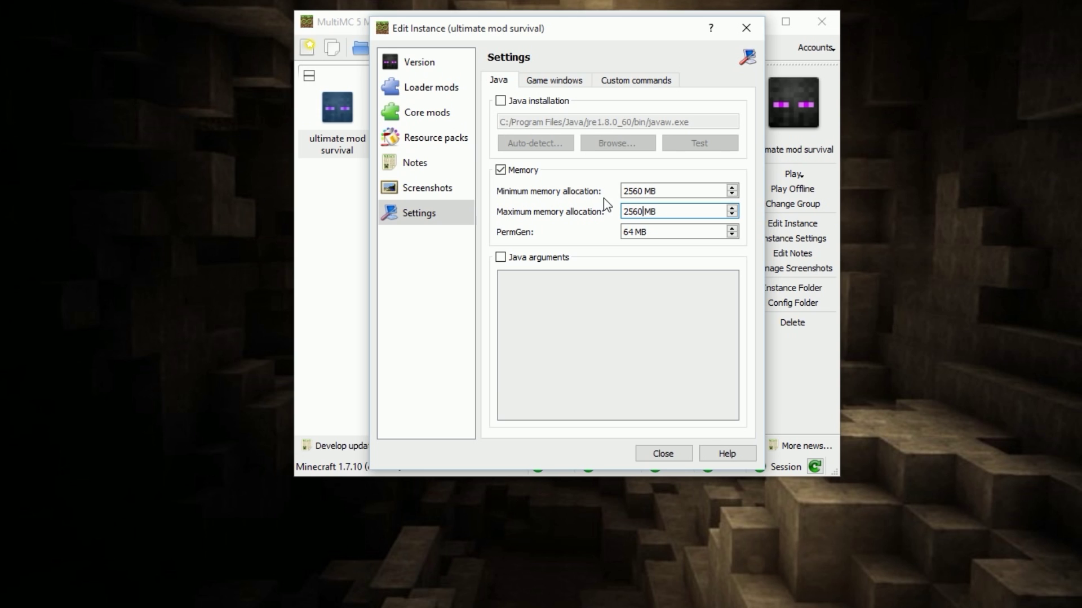
# Set both the minimum and maximum memory allocation of the instance to 4096 MB.
pyautogui.click(731, 188)
pyautogui.click(732, 188)
pyautogui.click(732, 188)
pyautogui.click(731, 189)
pyautogui.click(732, 188)
pyautogui.click(731, 188)
pyautogui.click(732, 188)
pyautogui.click(732, 188)
pyautogui.click(732, 189)
pyautogui.click(731, 188)
pyautogui.click(731, 188)
pyautogui.click(732, 188)
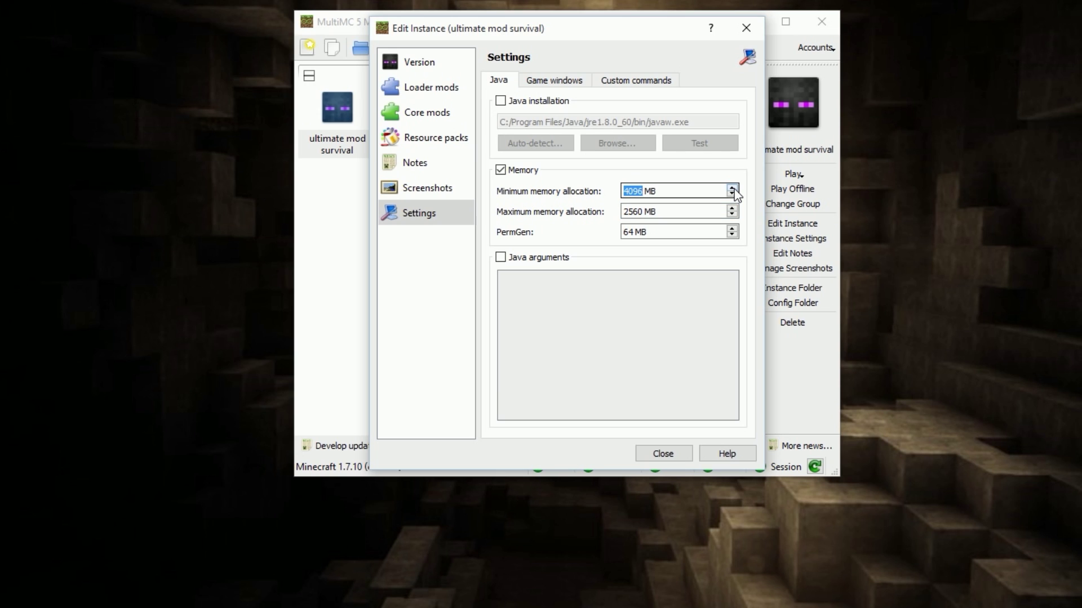
pyautogui.doubleClick(632, 211)
pyautogui.write('4096')
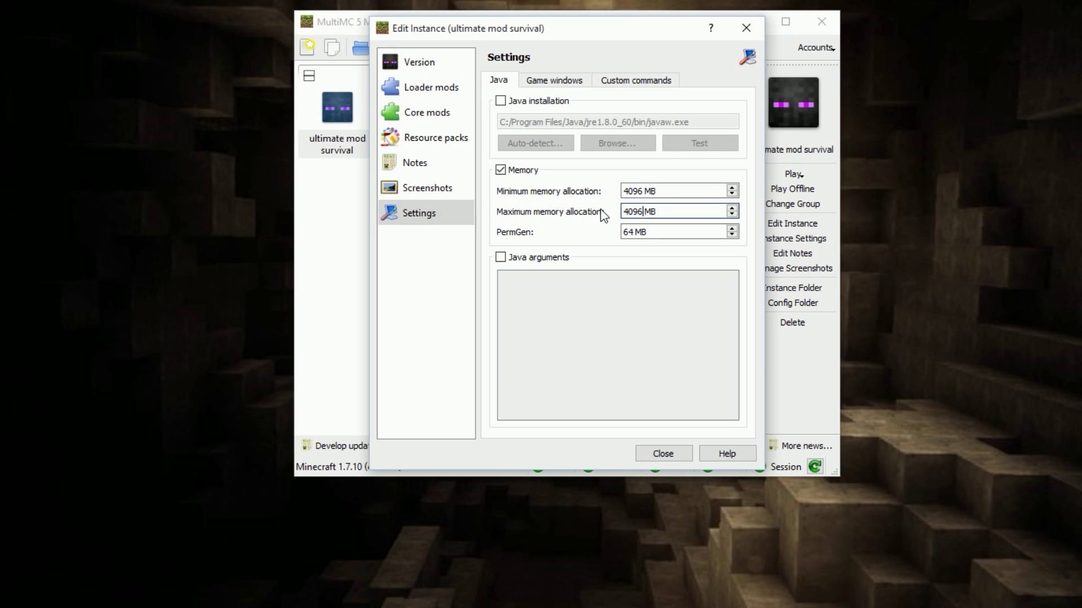
# Set the PermGen size of the instance to 512 MB and close the instance settings.
pyautogui.click(684, 189)
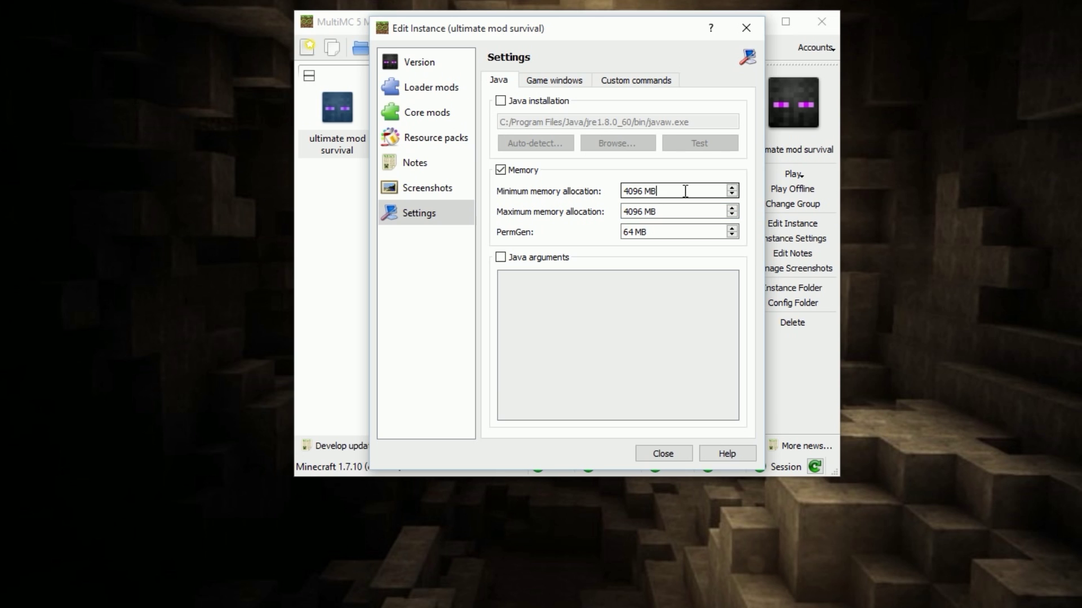
pyautogui.moveTo(633, 231); pyautogui.dragTo(619, 232)
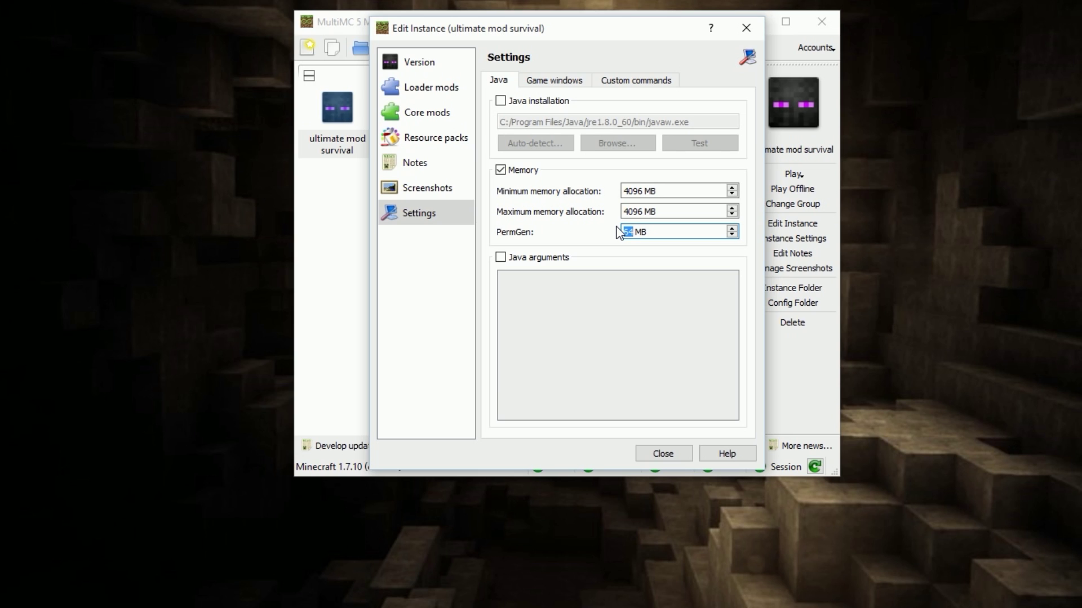
pyautogui.write('512')
pyautogui.click(645, 195)
pyautogui.click(662, 454)
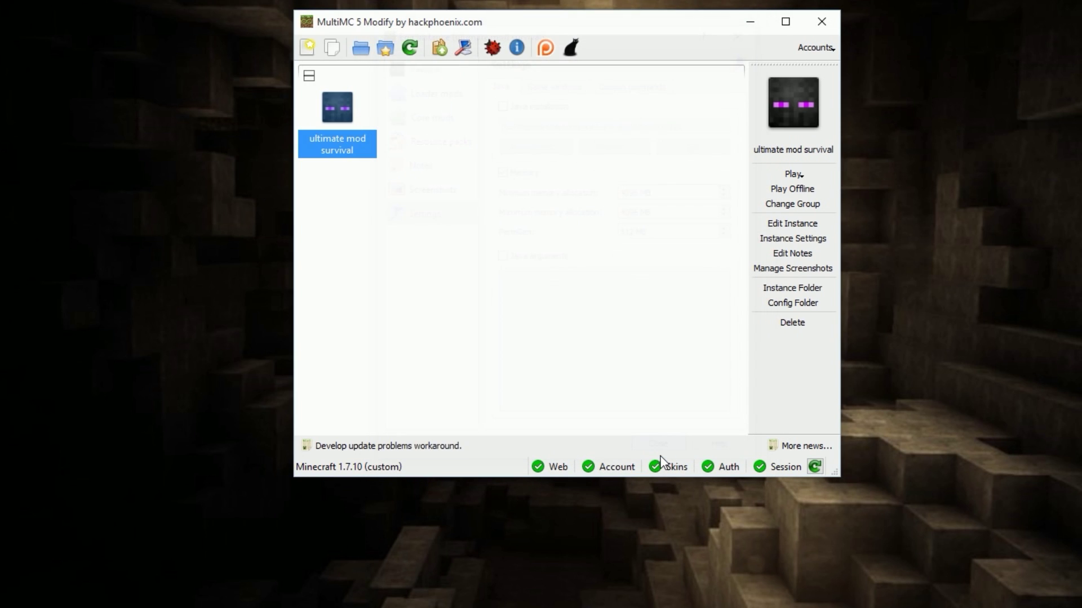
# Launch the ultimate mod survival instance, entering the account password when asked.
pyautogui.doubleClick(328, 116)
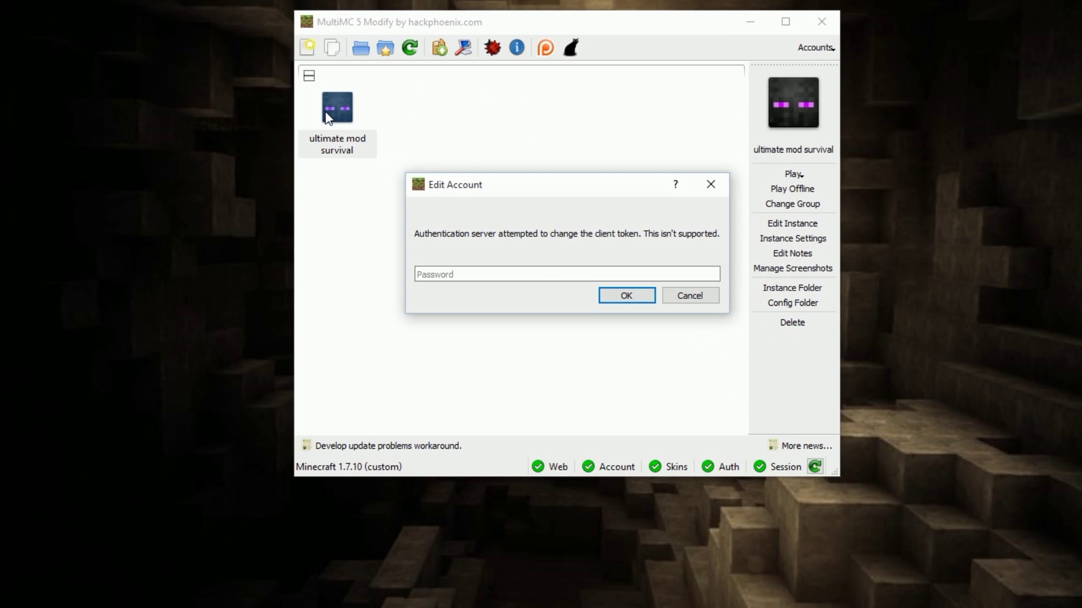
pyautogui.click(465, 274)
pyautogui.write('••••')
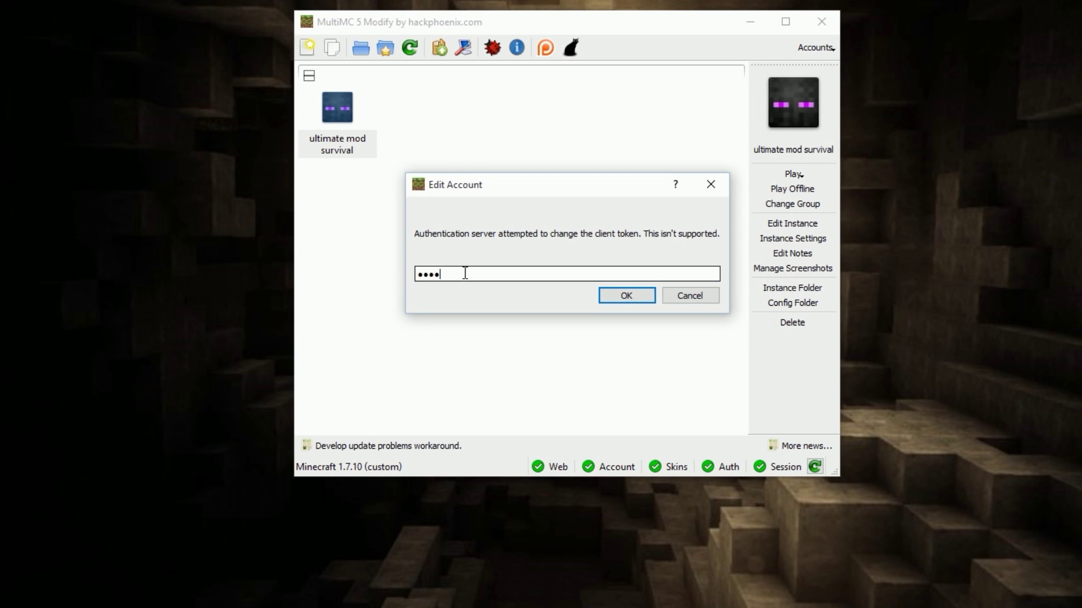
pyautogui.click(614, 292)
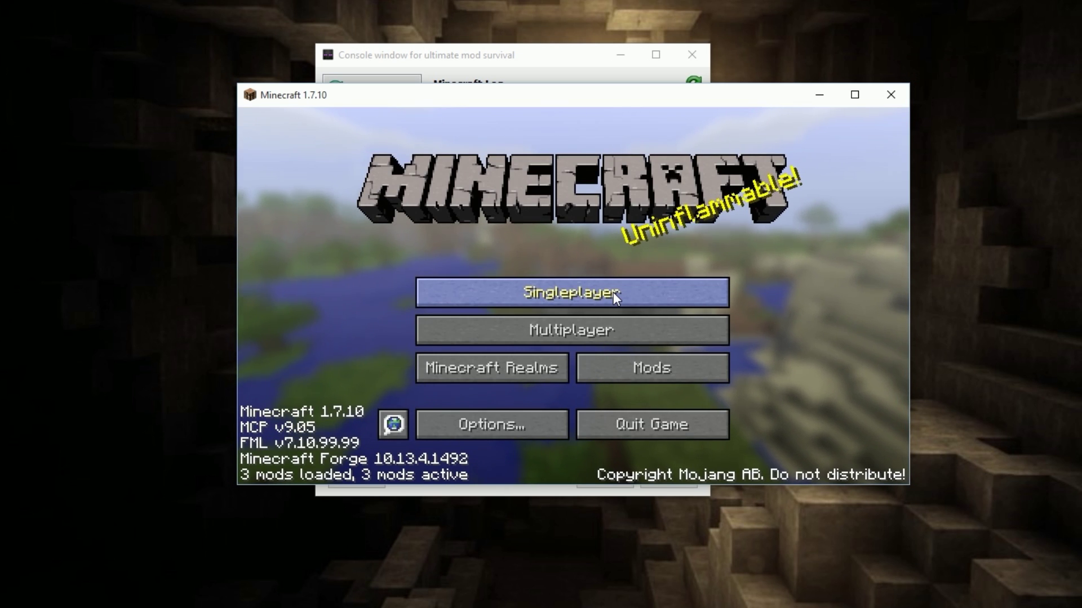
# Quit Minecraft from its main menu and close the launcher.
pyautogui.click(649, 425)
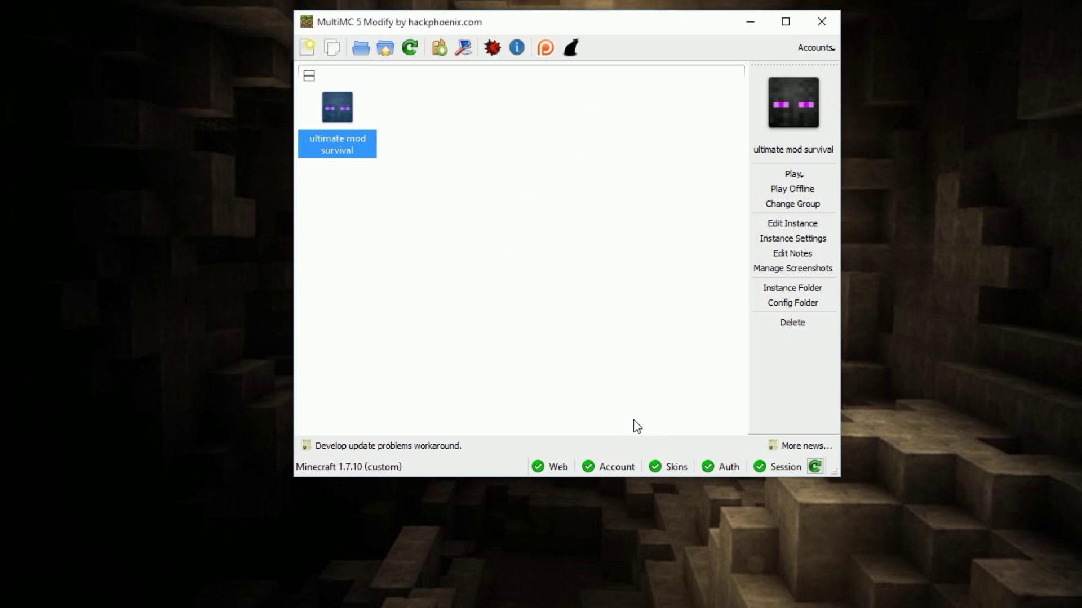
pyautogui.click(818, 27)
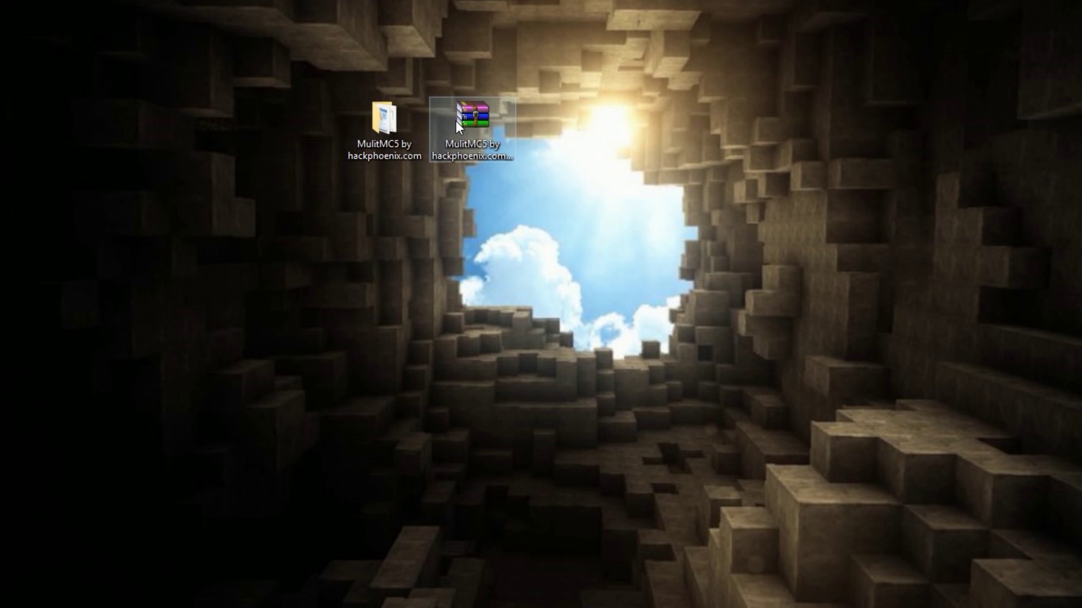
pyautogui.click(377, 123)
pyautogui.moveTo(377, 123)
pyautogui.mouseDown()
pyautogui.moveTo(434, 154)
pyautogui.moveTo(384, 130)
pyautogui.mouseUp()
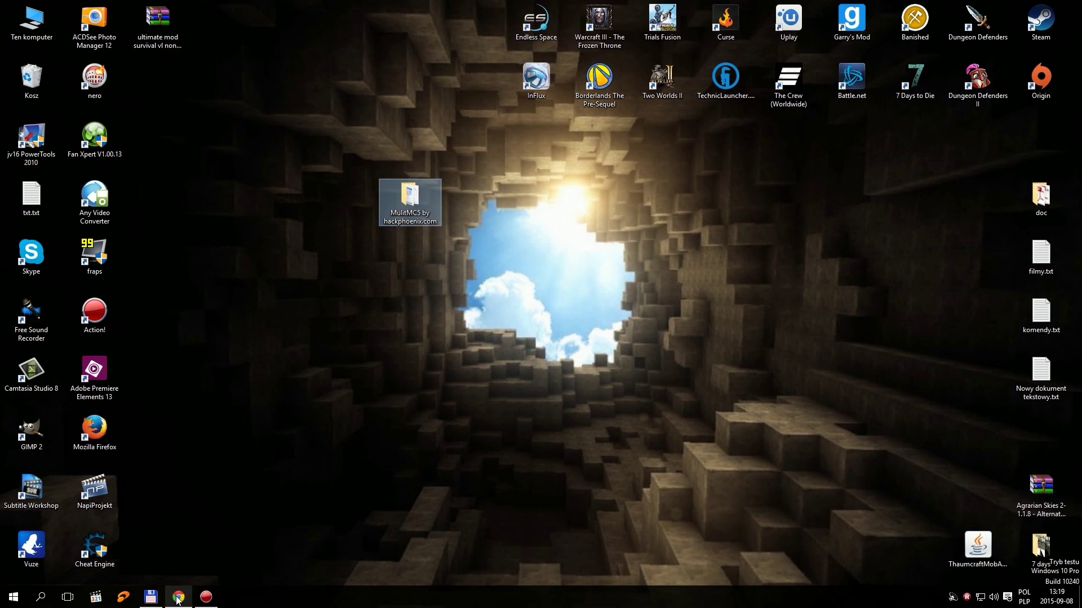
# View the ownCloud download page of ultimate mod survival vl nonpremium.zip in Chrome, and close the browser.
pyautogui.click(178, 597)
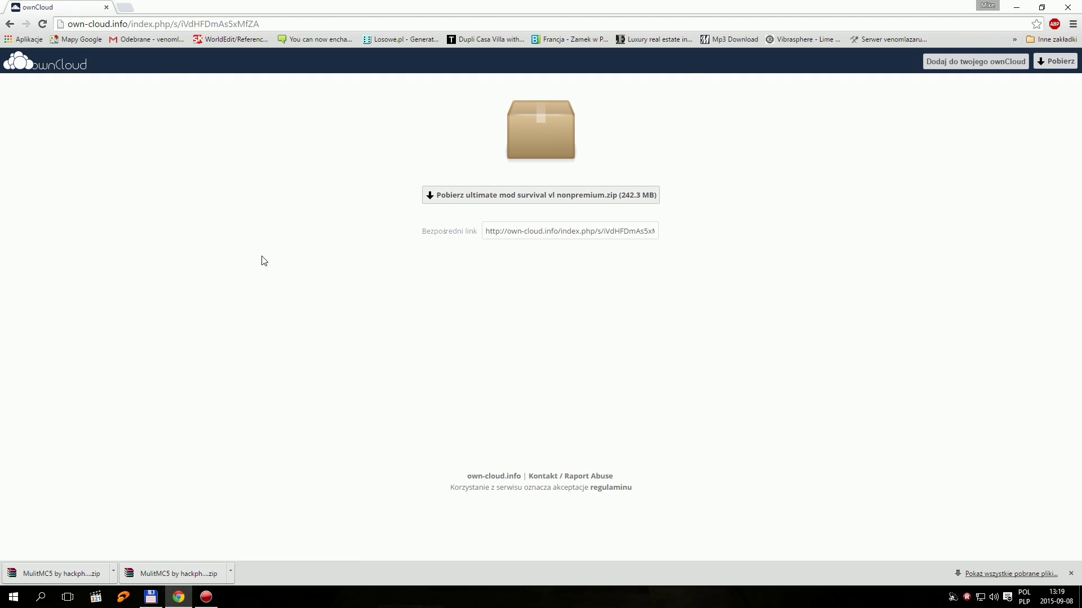
pyautogui.click(1072, 5)
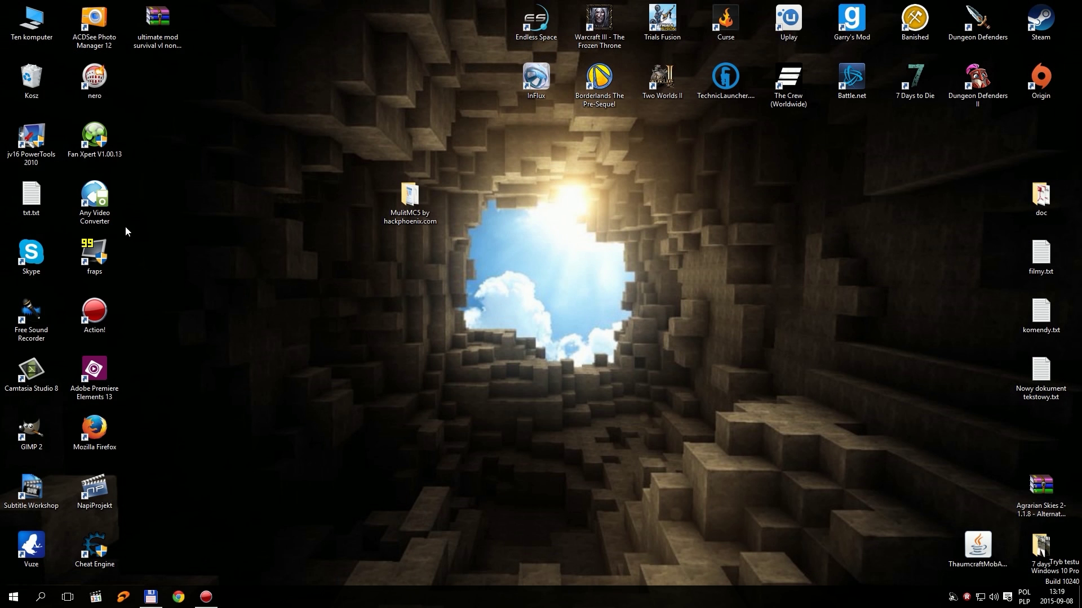
# Extract ultimate mod survival vl nonpremium.zip on the desktop and move the extracted folder beside the MulitMC5 folder.
pyautogui.click(145, 28)
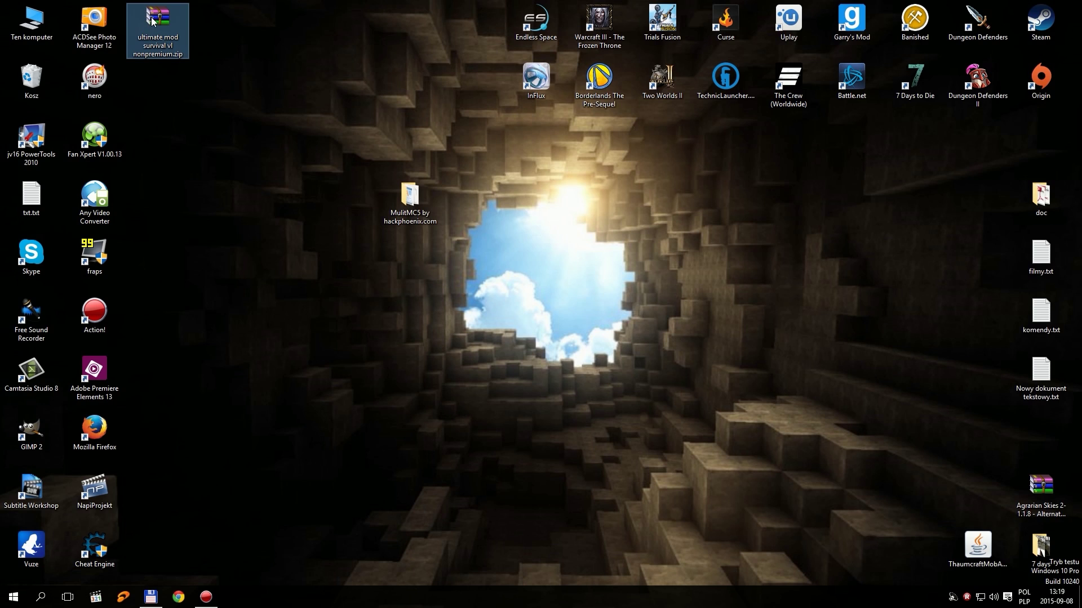
pyautogui.rightClick(151, 18)
pyautogui.click(188, 64)
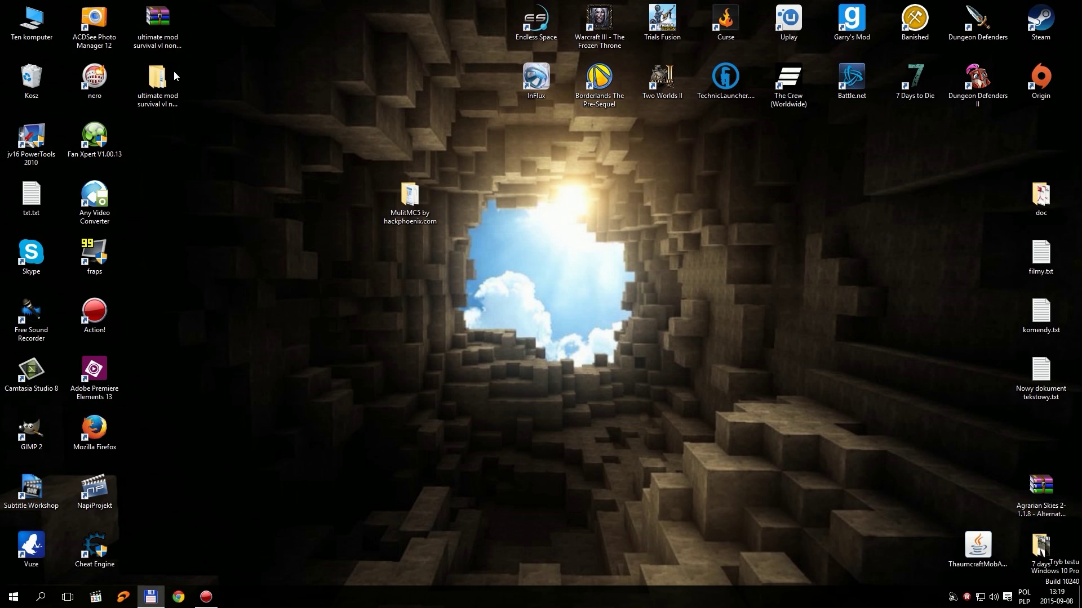
pyautogui.click(162, 84)
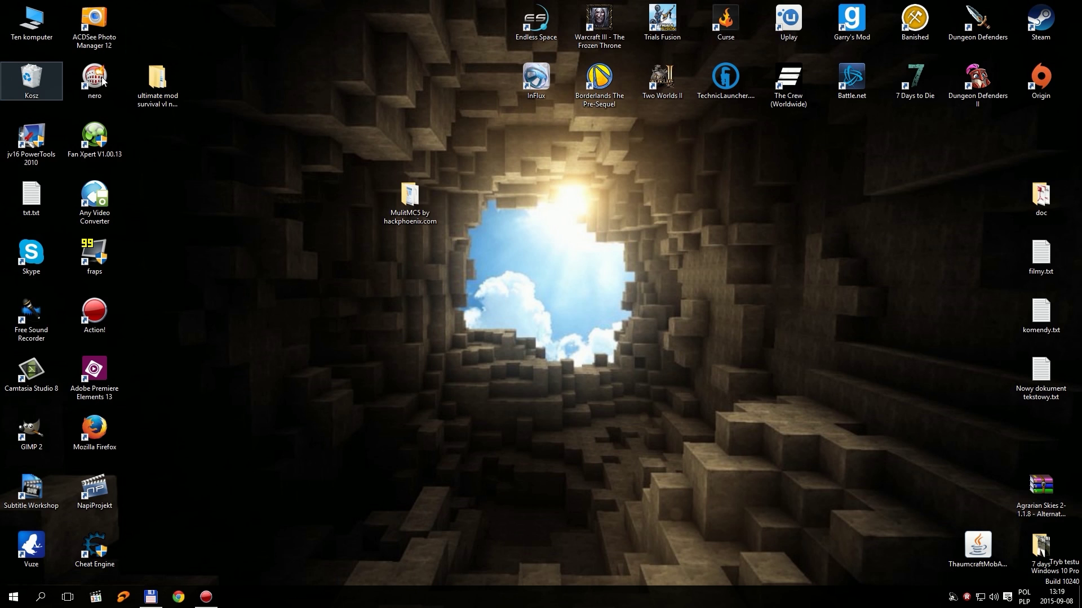
pyautogui.moveTo(179, 76); pyautogui.dragTo(550, 192)
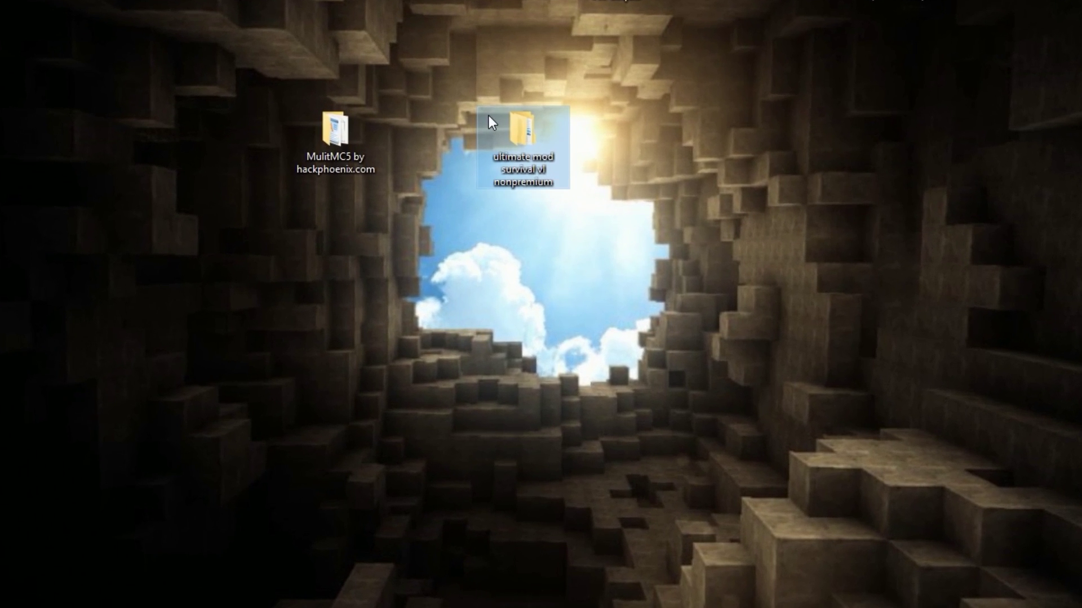
# Open the minecraft folder of the ultimate mod survival instance, inside the instances folder of MulitMC5 by hackphoenix.com.
pyautogui.click(311, 160)
pyautogui.doubleClick(311, 152)
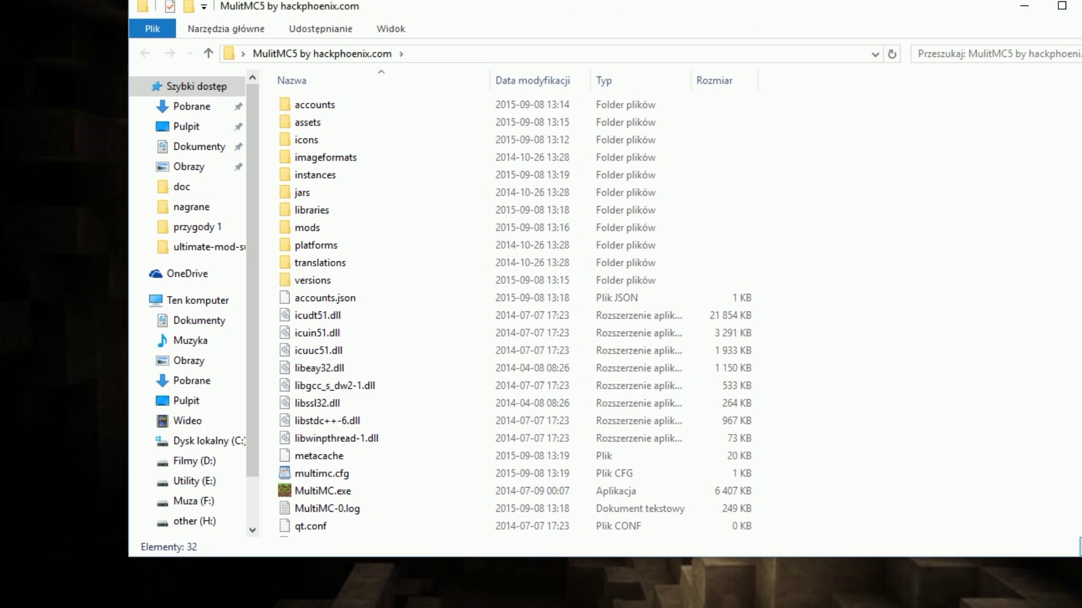
pyautogui.moveTo(1070, 229); pyautogui.dragTo(766, 224)
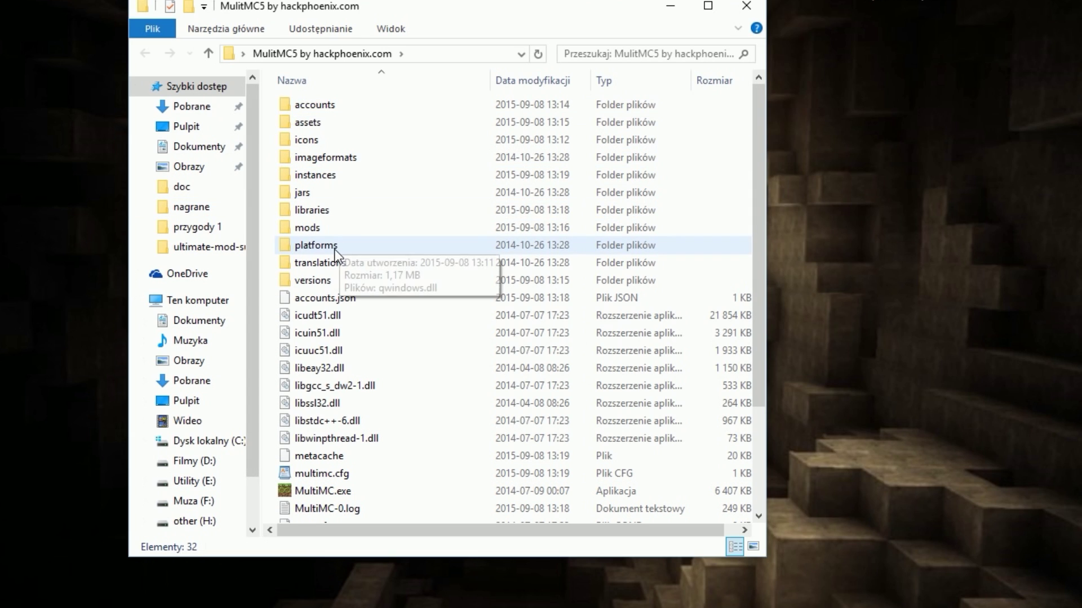
pyautogui.click(326, 177)
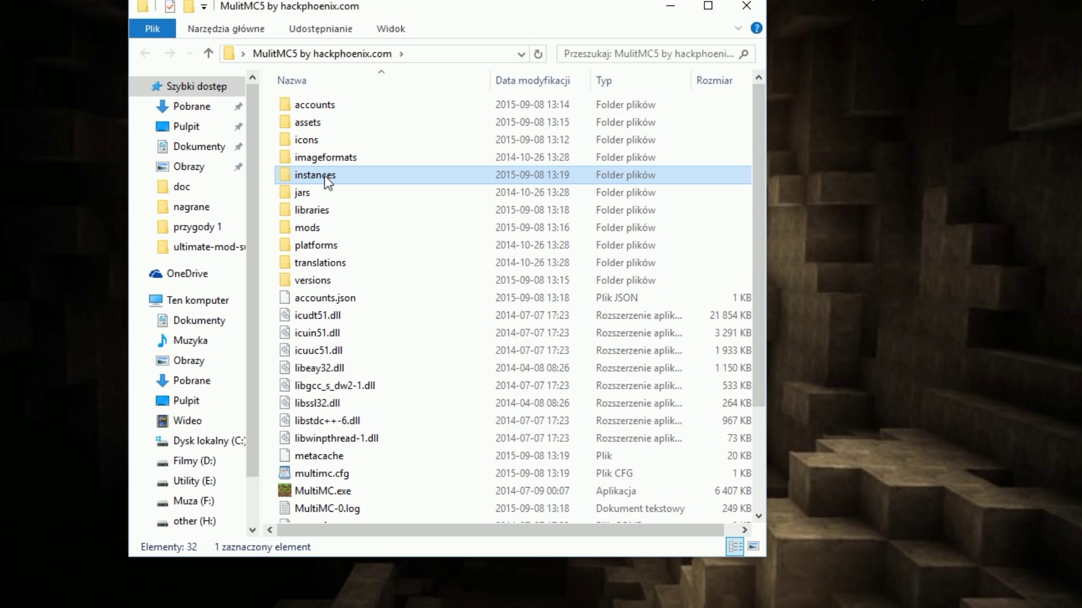
pyautogui.doubleClick(327, 179)
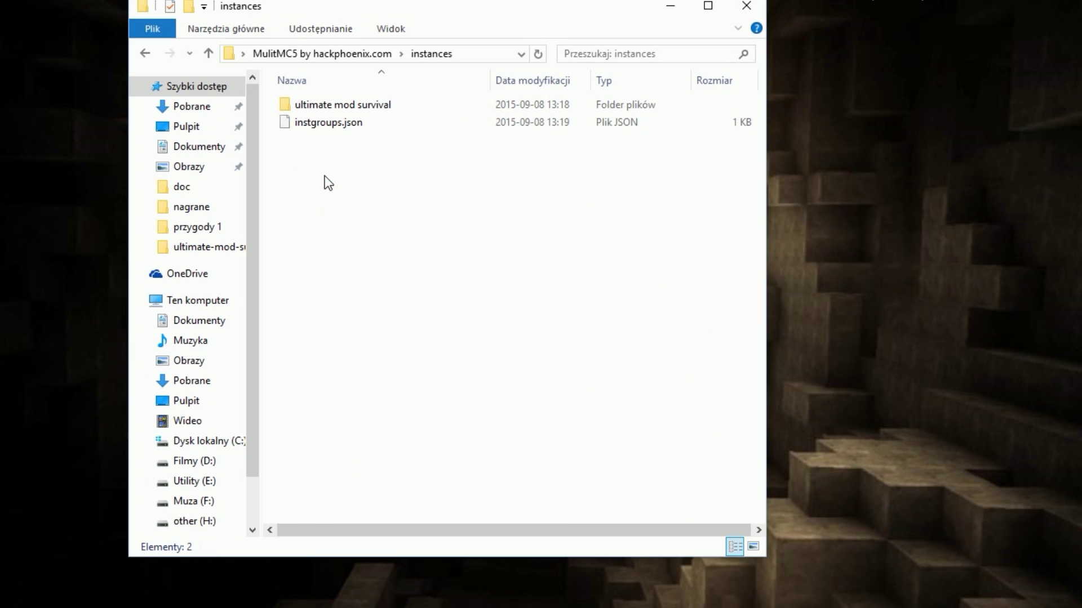
pyautogui.click(302, 107)
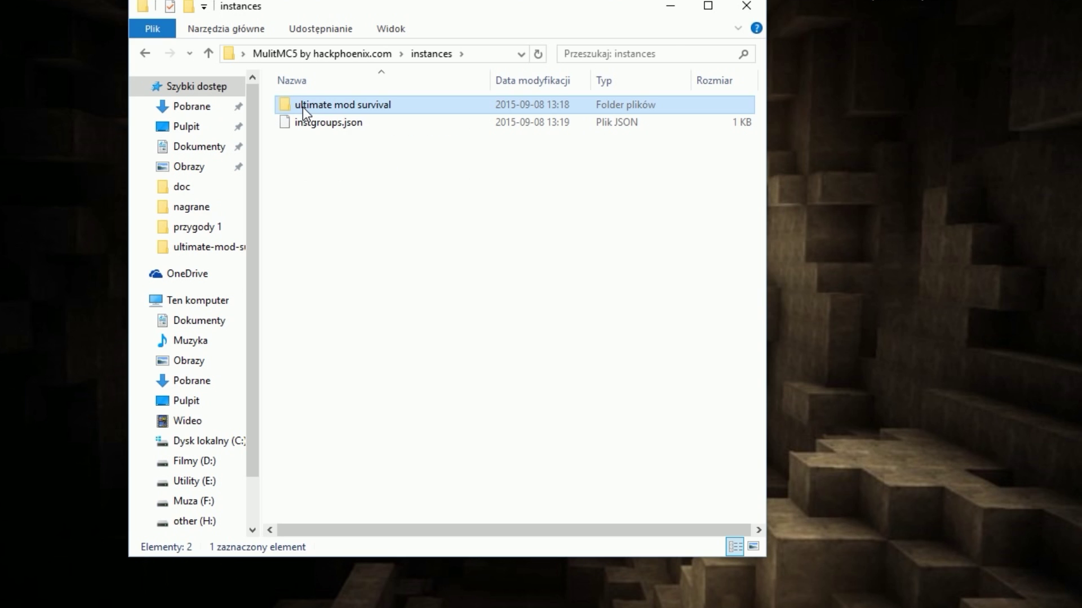
pyautogui.doubleClick(303, 107)
pyautogui.click(303, 107)
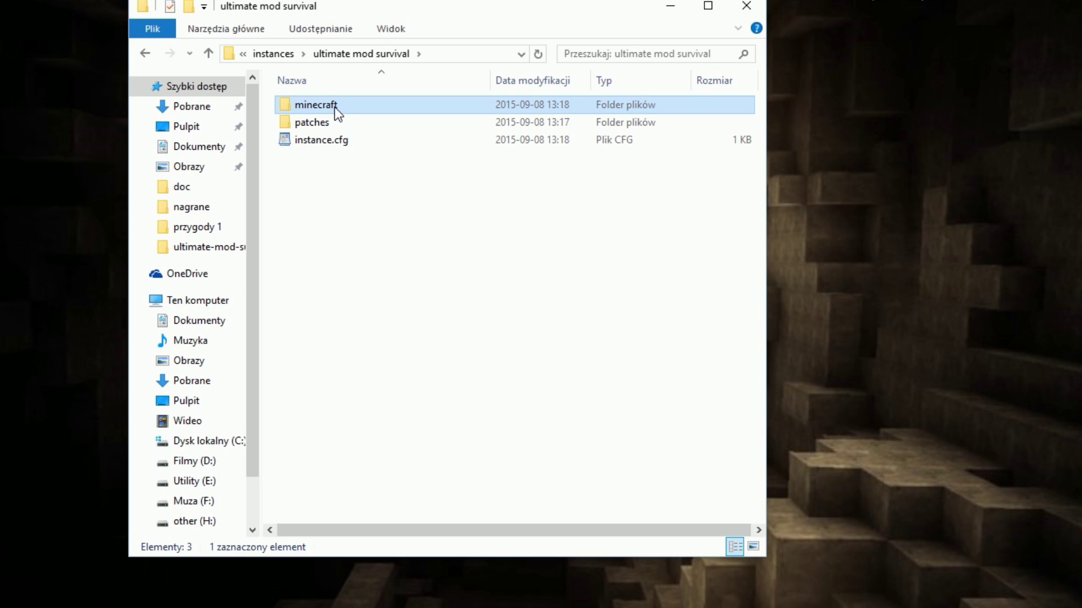
pyautogui.doubleClick(346, 107)
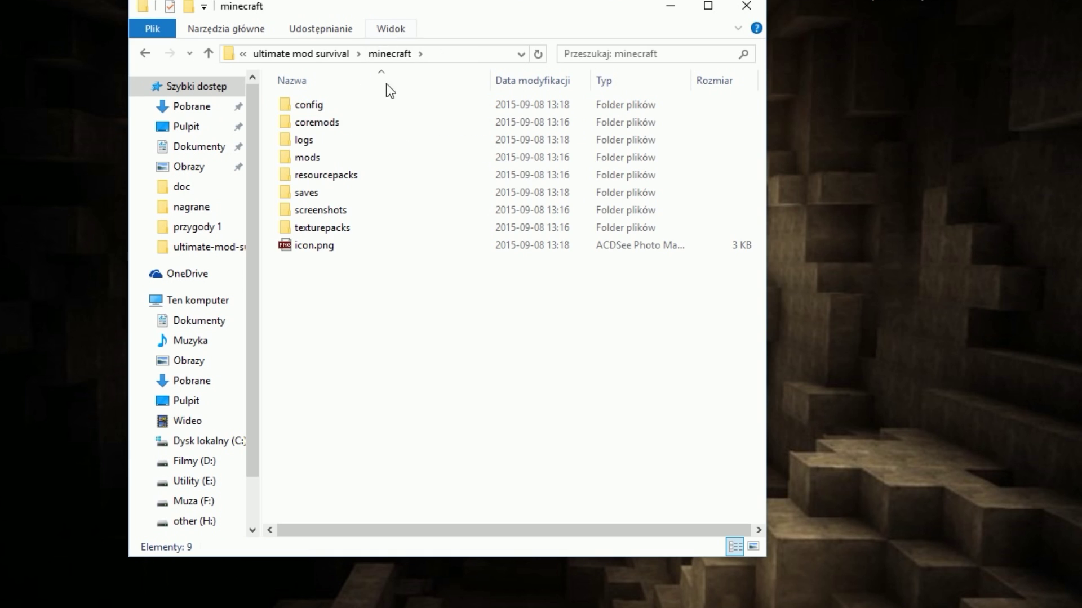
pyautogui.click(325, 106)
pyautogui.click(338, 122)
pyautogui.click(340, 142)
pyautogui.click(335, 158)
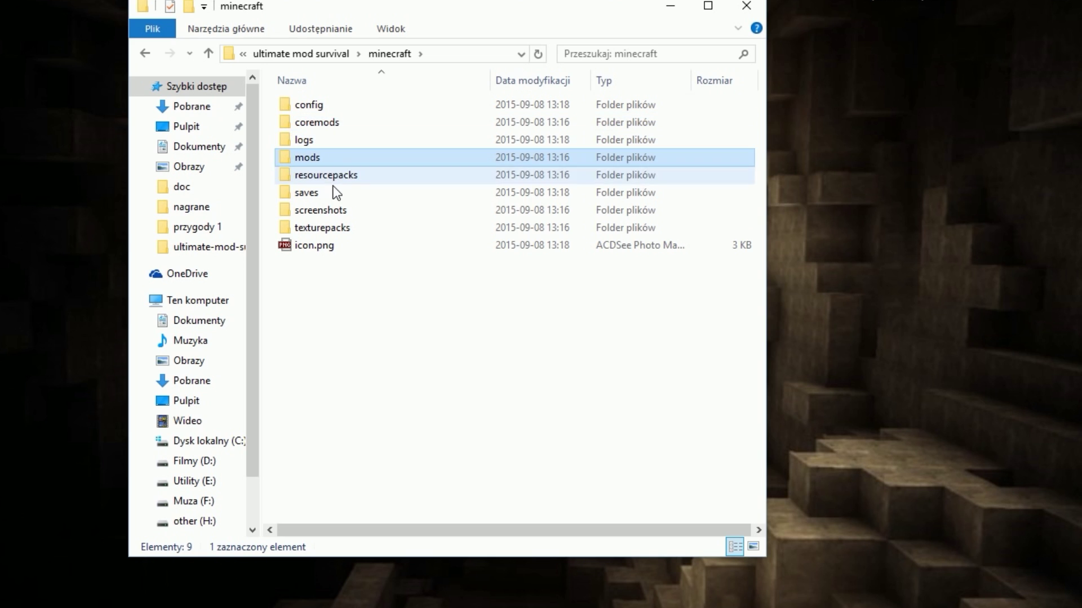
pyautogui.click(335, 193)
# Move the config, mods and resources folders from the extracted modpack folder into the instance's minecraft folder, and close the modpack folder.
pyautogui.moveTo(461, 6); pyautogui.dragTo(796, 4)
pyautogui.doubleClick(519, 143)
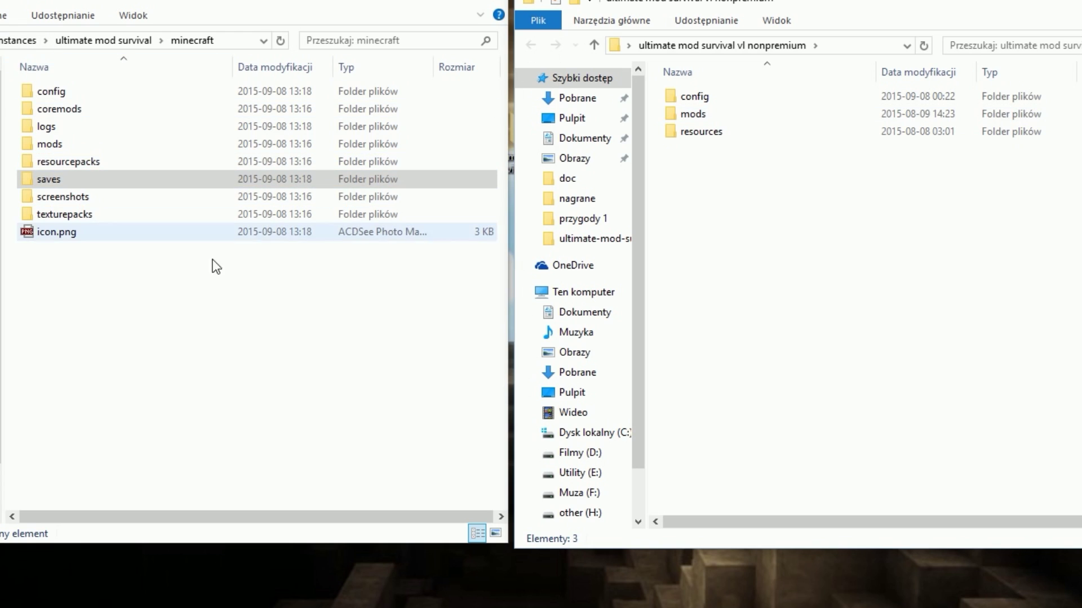
pyautogui.click(716, 135)
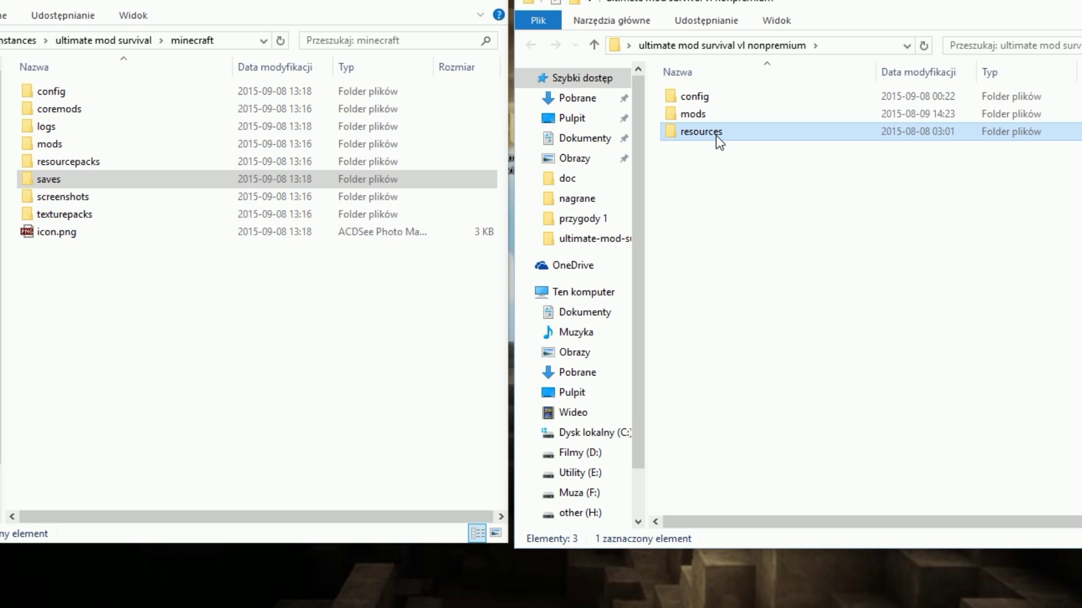
pyautogui.click(705, 89)
pyautogui.keyDown('shift'); pyautogui.click(736, 136); pyautogui.keyUp('shift')
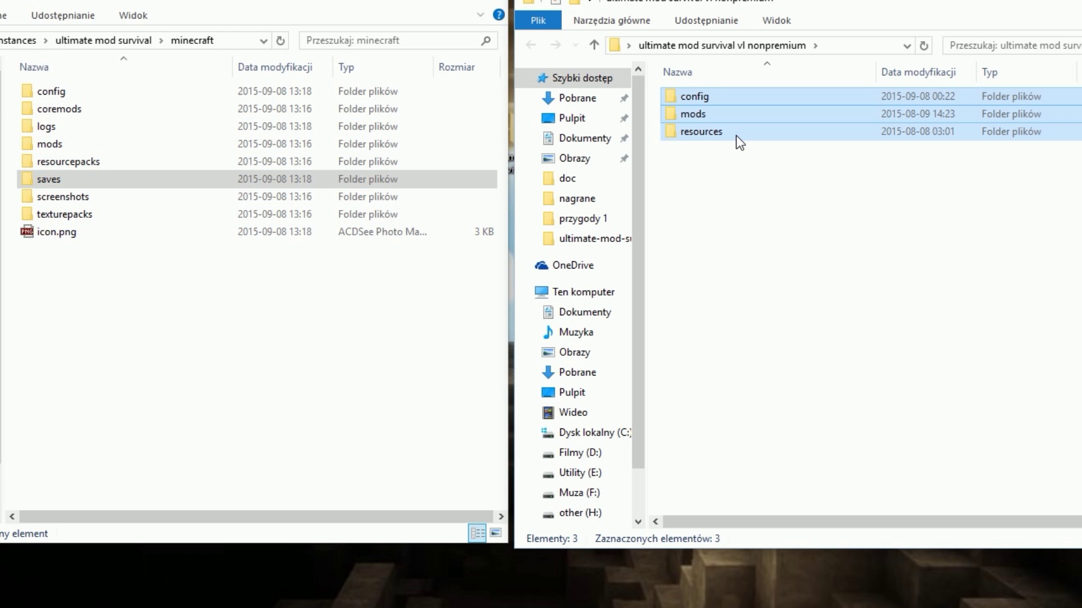
pyautogui.moveTo(701, 113); pyautogui.dragTo(80, 317)
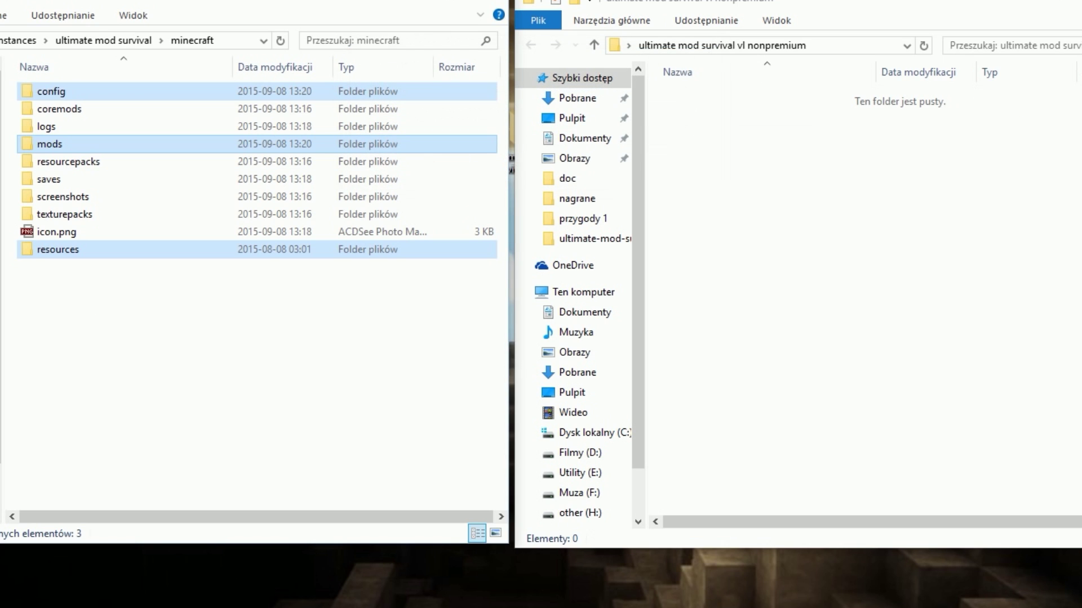
pyautogui.hotkey('alt', 'F4')
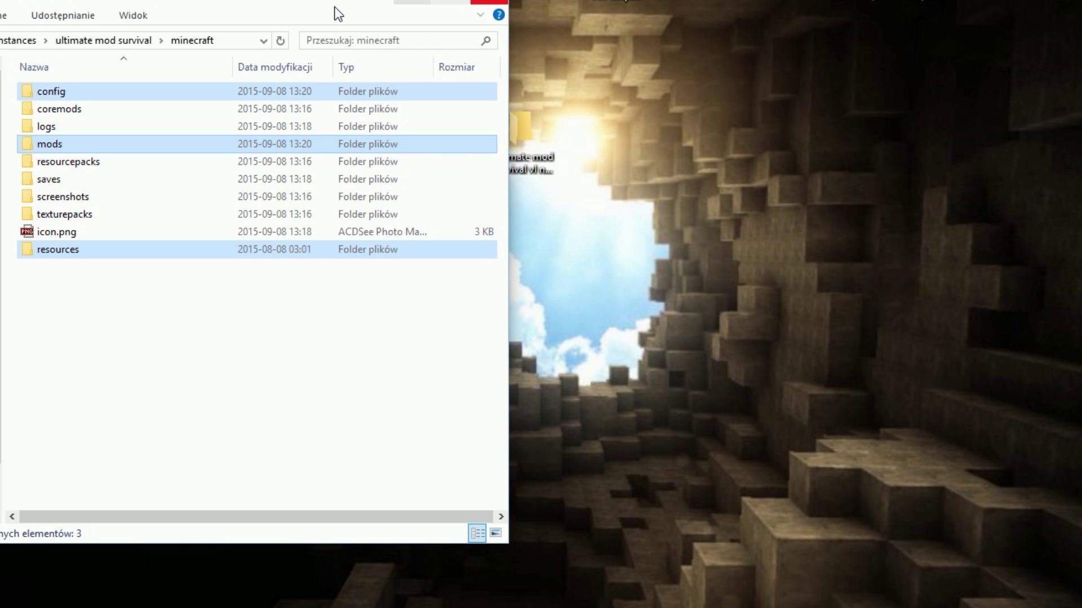
pyautogui.moveTo(205, 2); pyautogui.dragTo(553, 9)
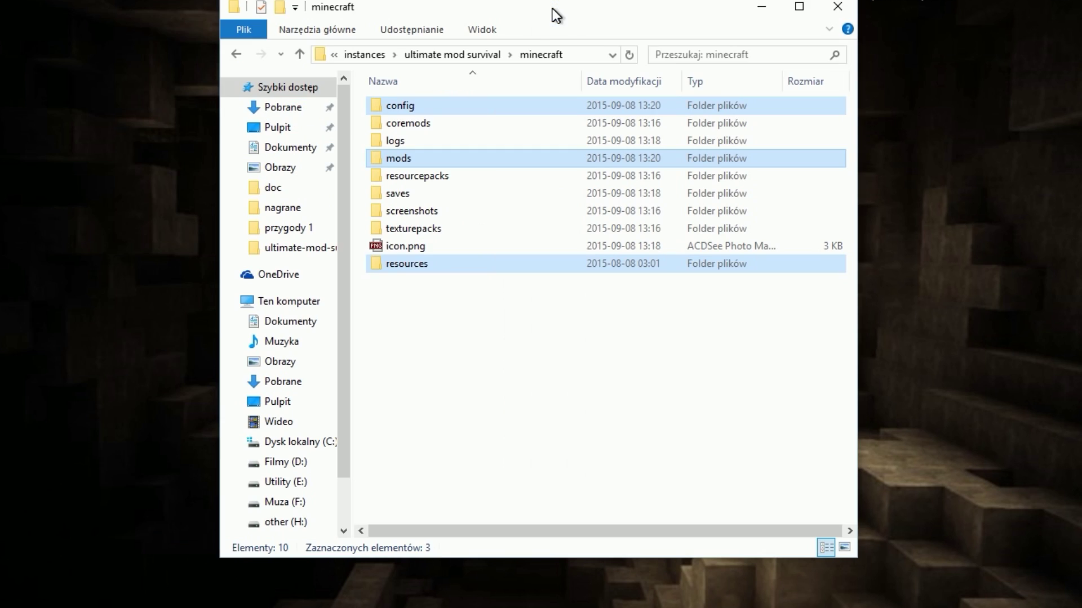
pyautogui.click(451, 194)
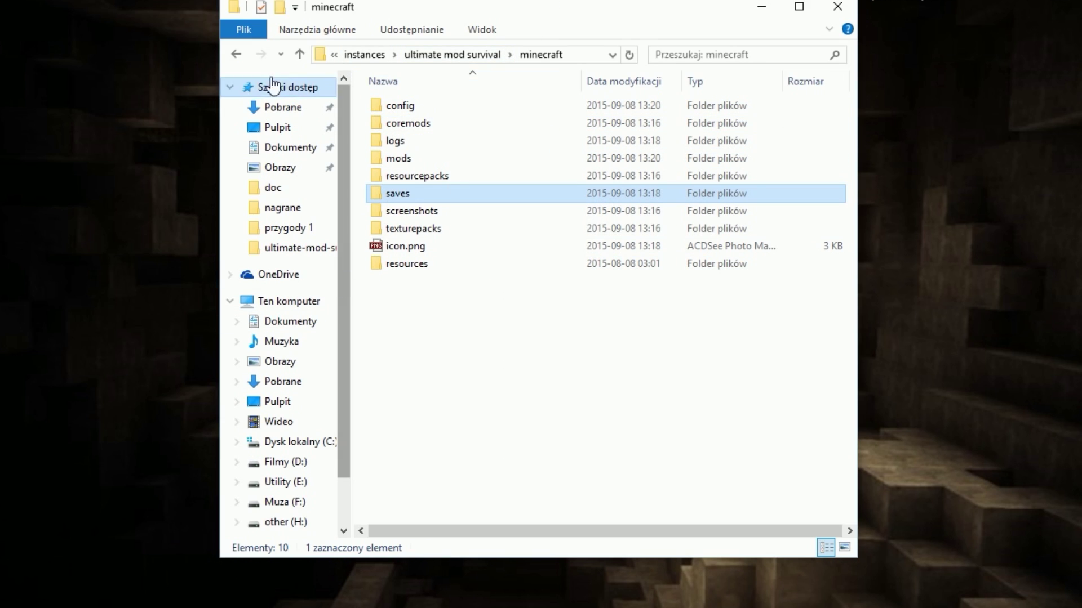
pyautogui.click(299, 54)
pyautogui.click(299, 54)
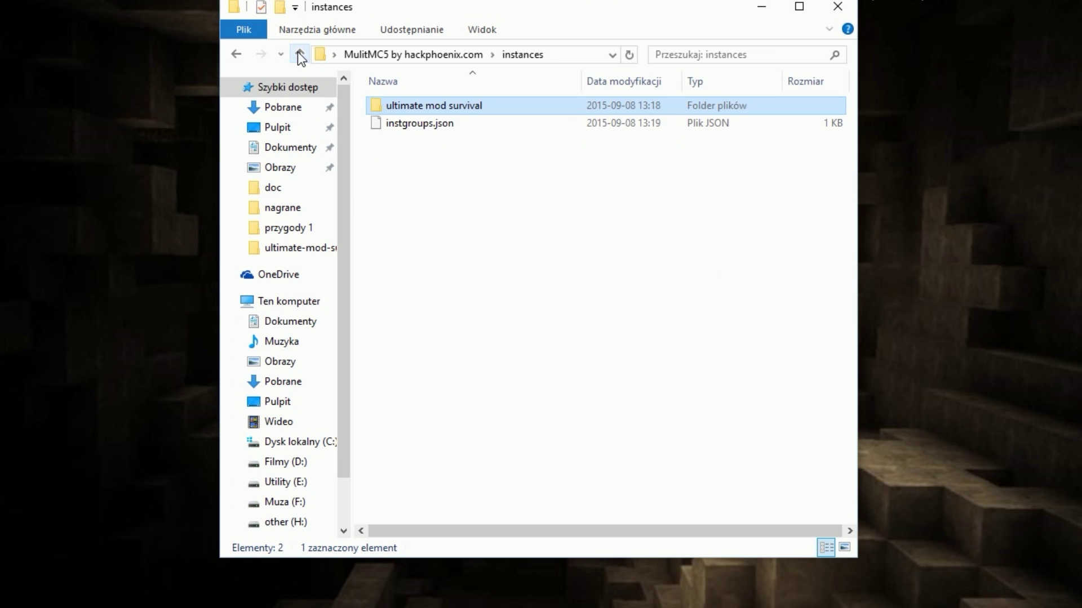
pyautogui.click(299, 54)
pyautogui.scroll(-2, 532, 387)
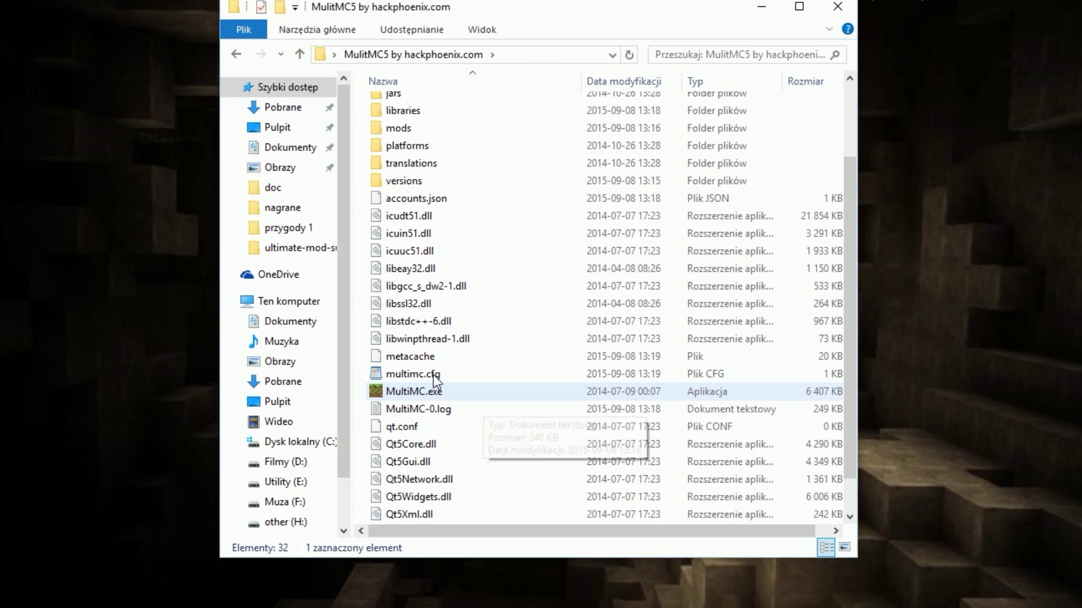
pyautogui.click(837, 7)
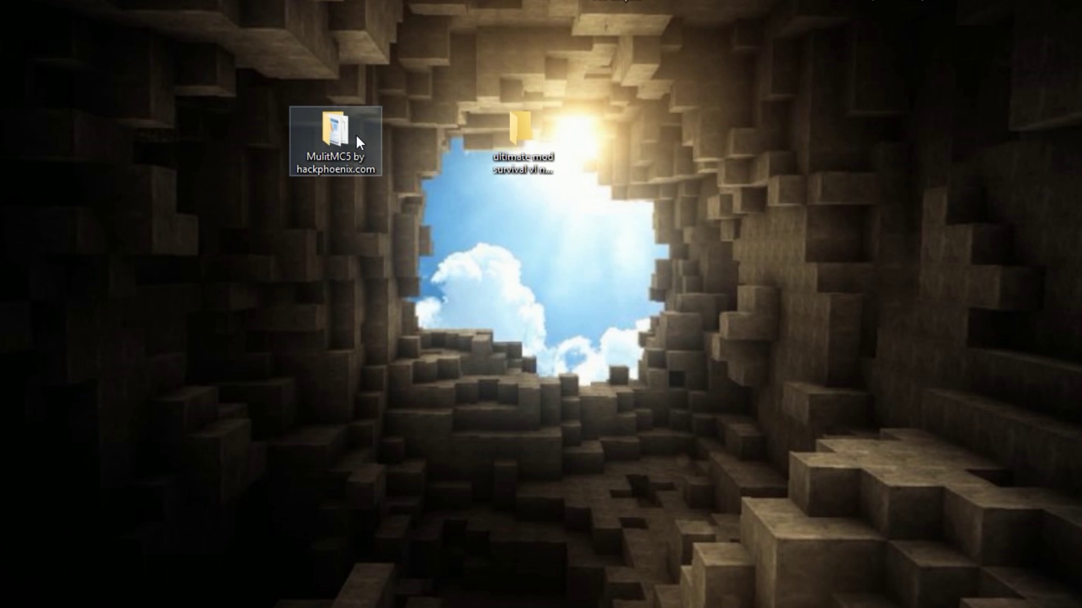
pyautogui.click(523, 132)
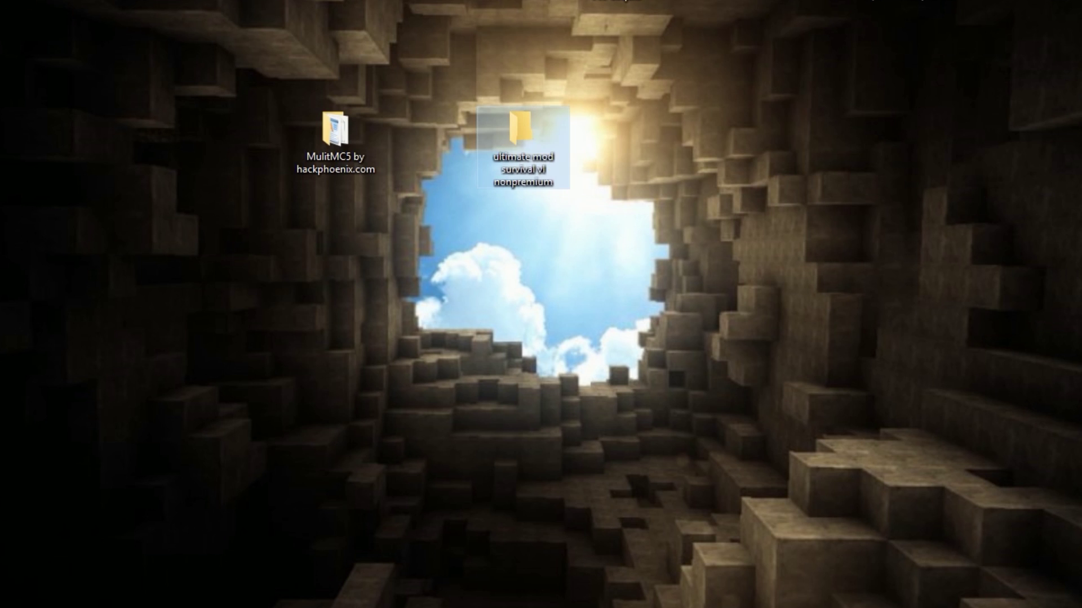
# Start MultiMC.exe from the MulitMC5 folder and launch the ultimate mod survival instance, entering the account password.
pyautogui.doubleClick(330, 137)
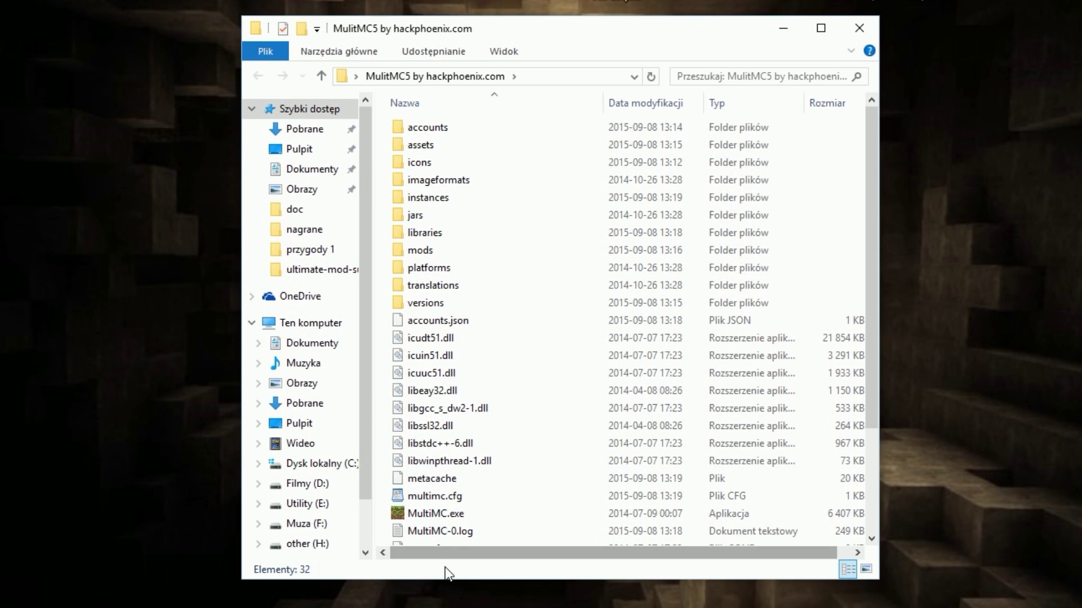
pyautogui.click(444, 514)
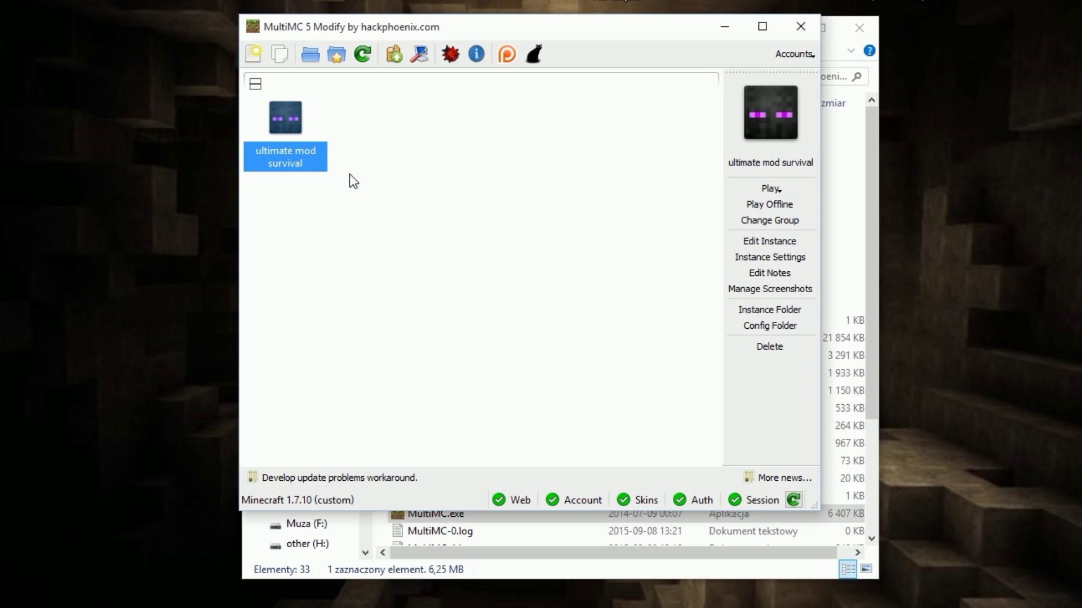
pyautogui.doubleClick(290, 112)
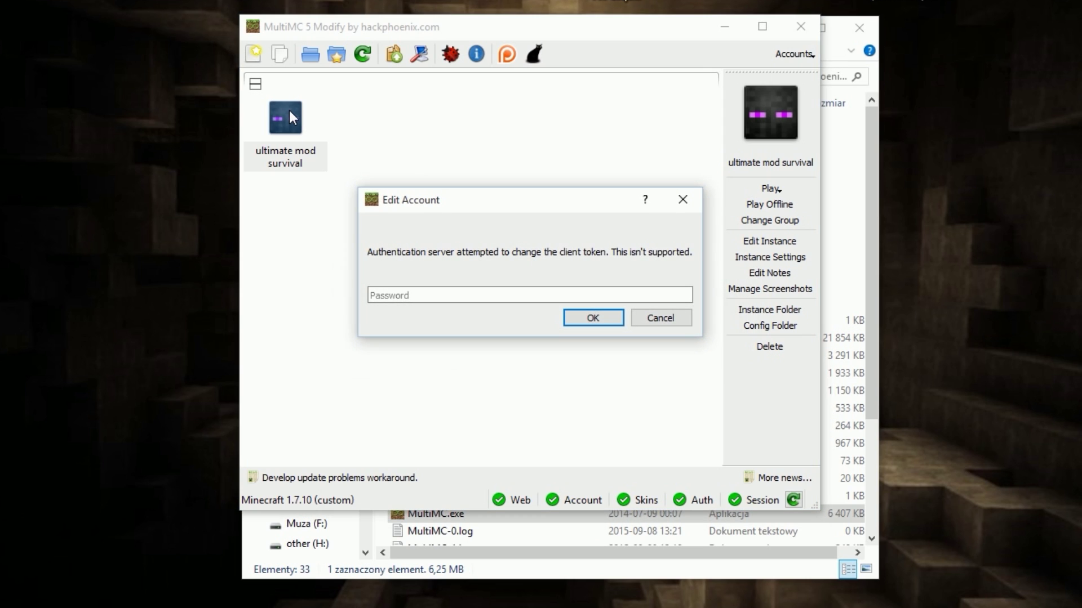
pyautogui.click(524, 297)
pyautogui.write('••••••')
pyautogui.click(577, 311)
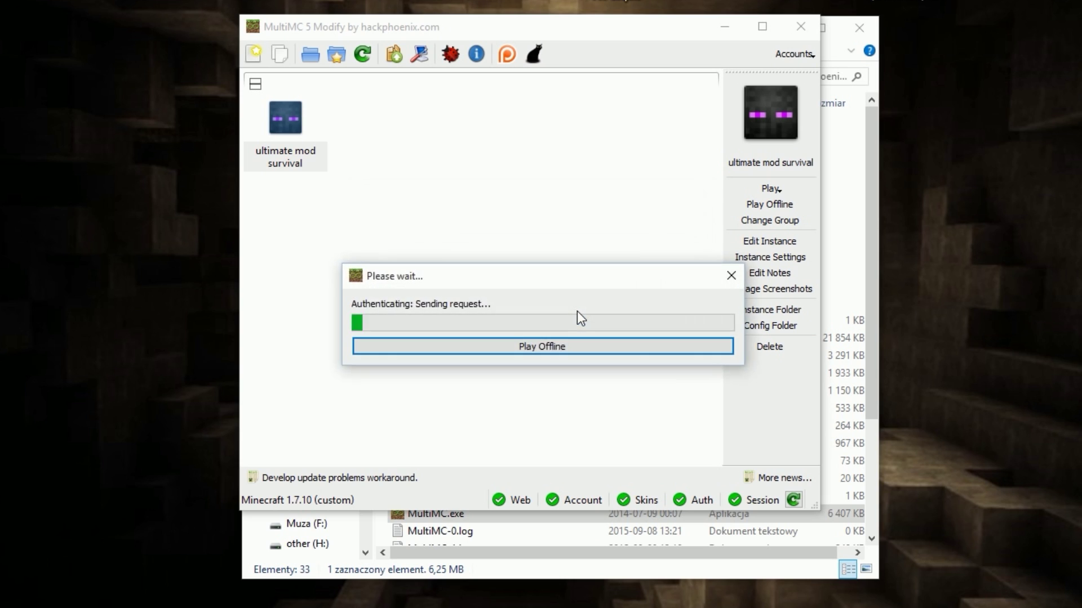